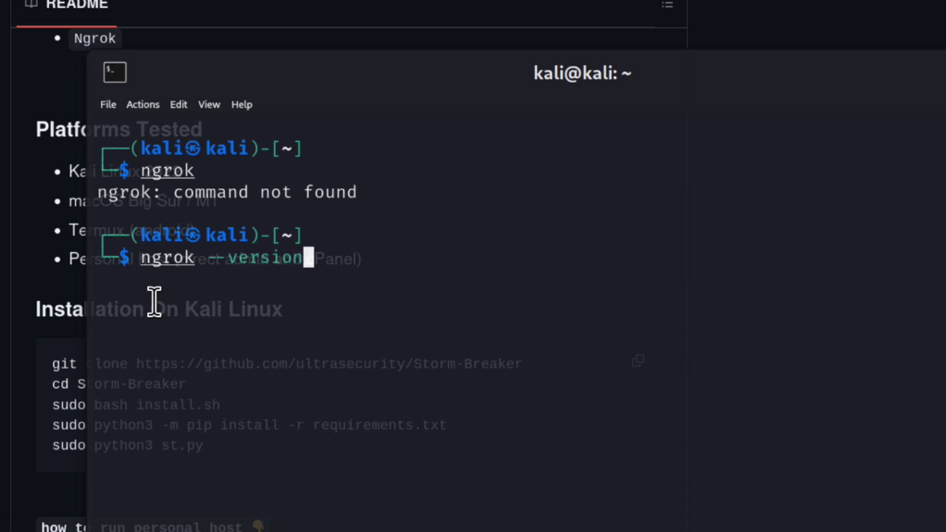
- Run ngrok --version, which also fails with 'command not found'
key(Return)
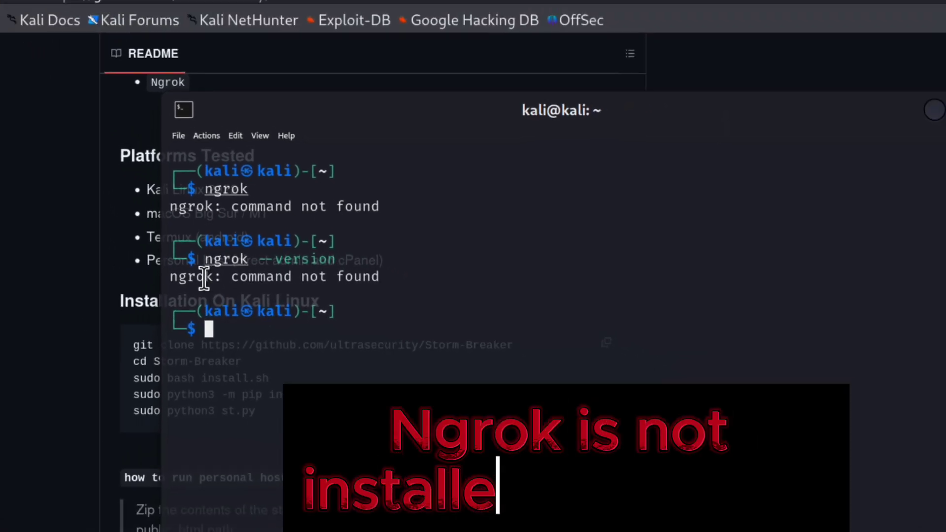
drag(172, 279, 361, 280)
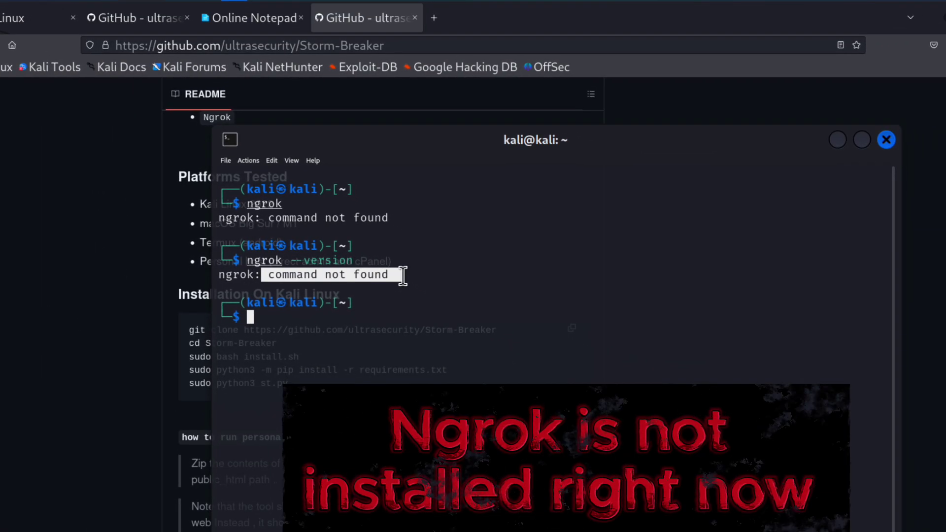
click(329, 326)
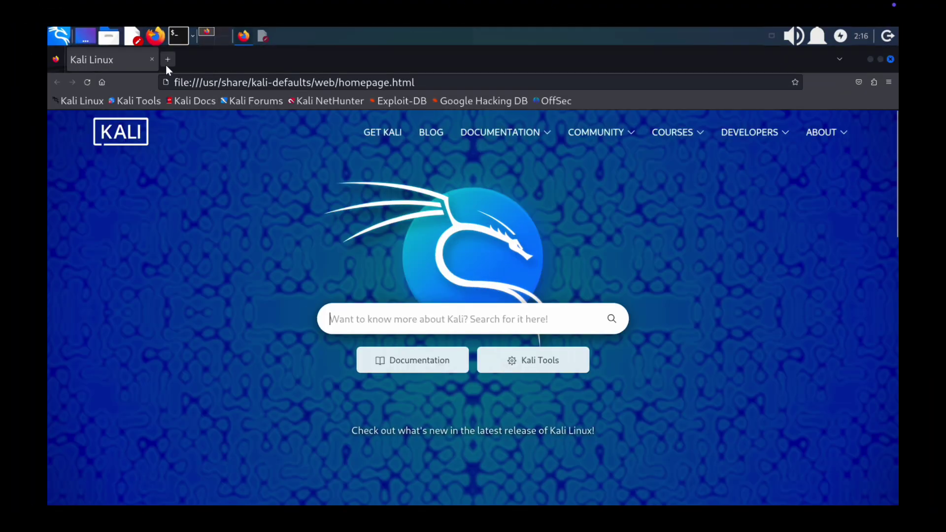
- Load ngrok.com, search 'ngrok for kali', open ngrok's Linux guide and dismiss the privacy dialog
click(166, 65)
text(ng)
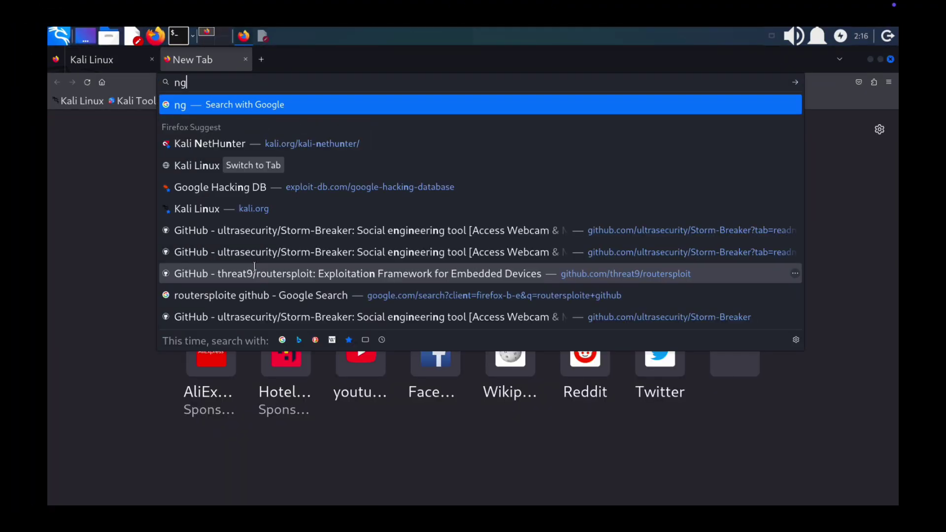
text(rok.c)
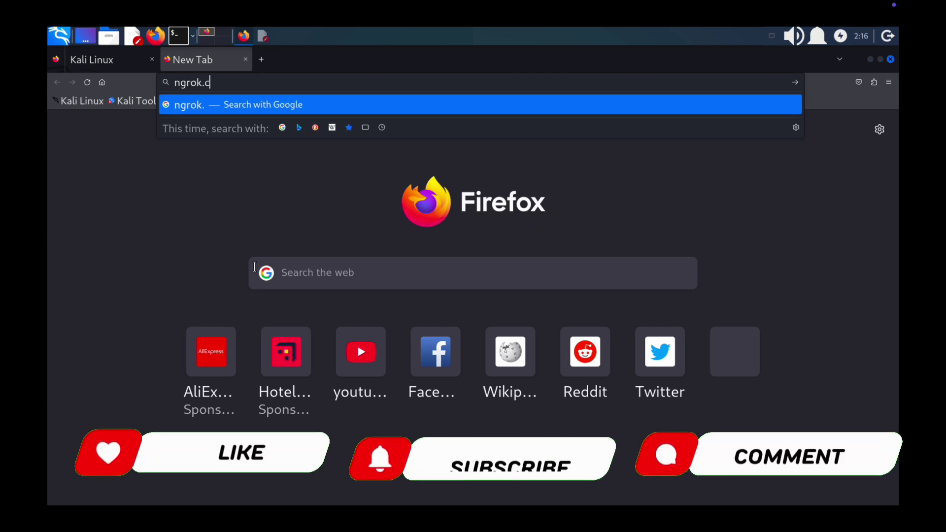
text(om)
key(Return)
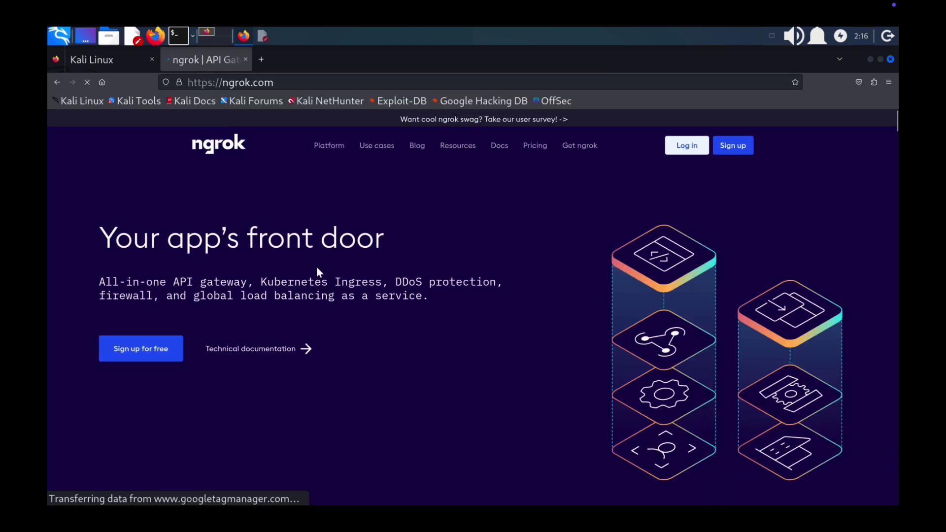
click(261, 59)
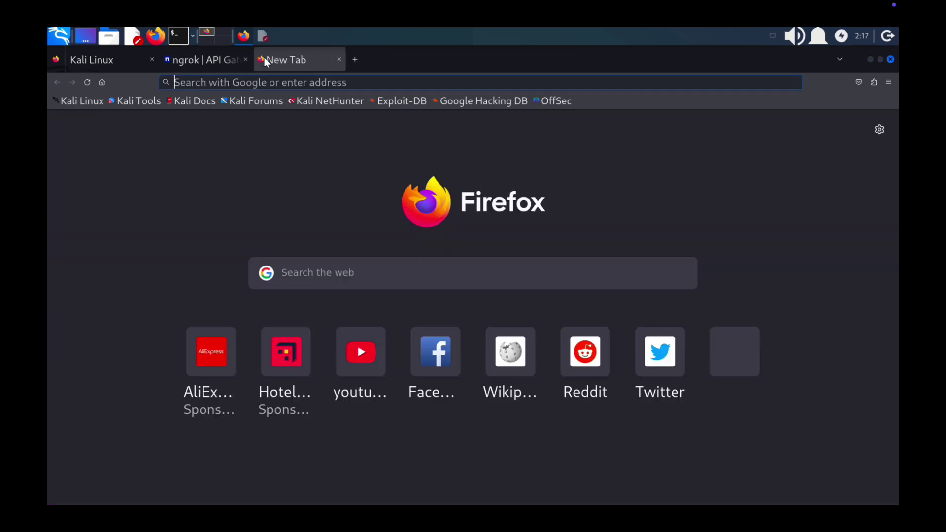
text(ng)
text(rok)
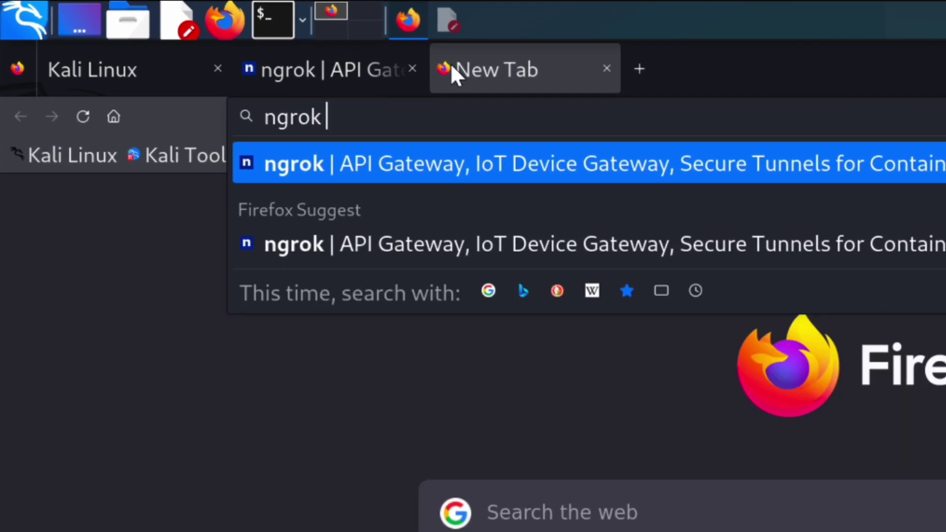
text( for )
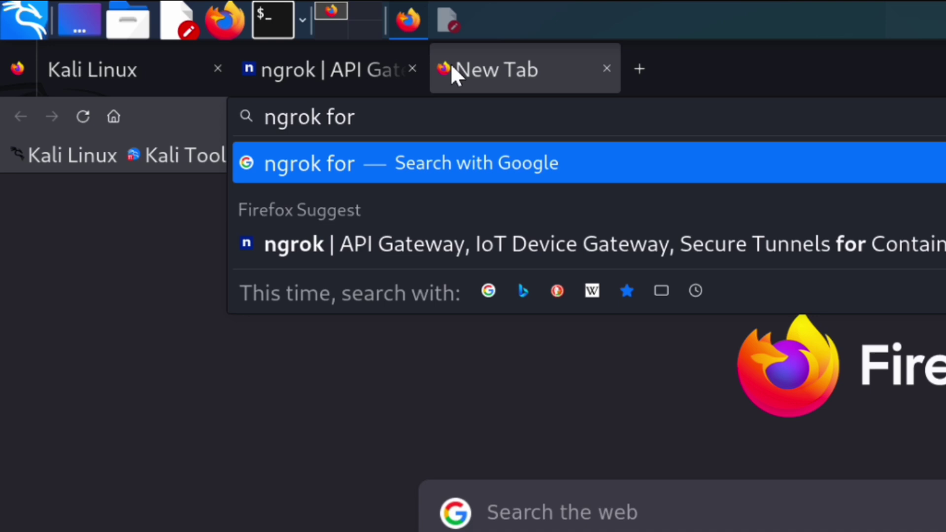
text(kali)
key(Return)
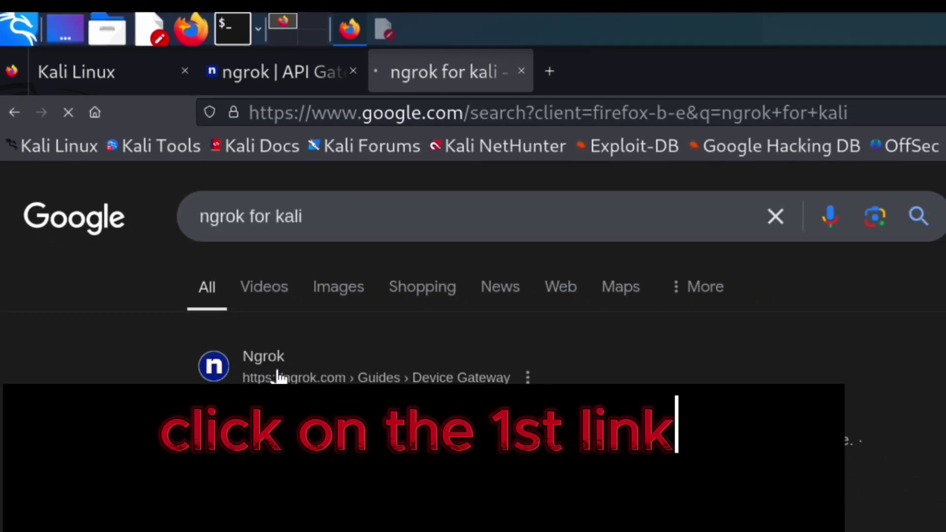
click(242, 314)
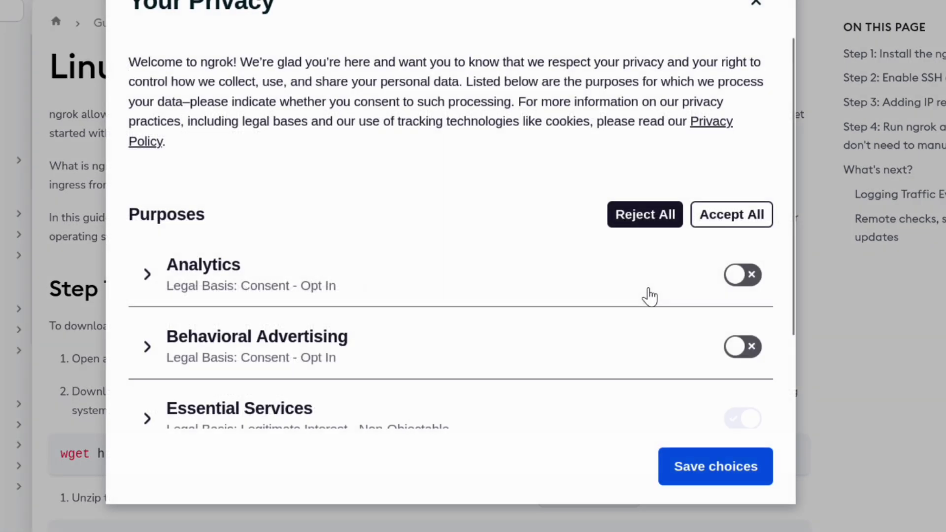
click(758, 7)
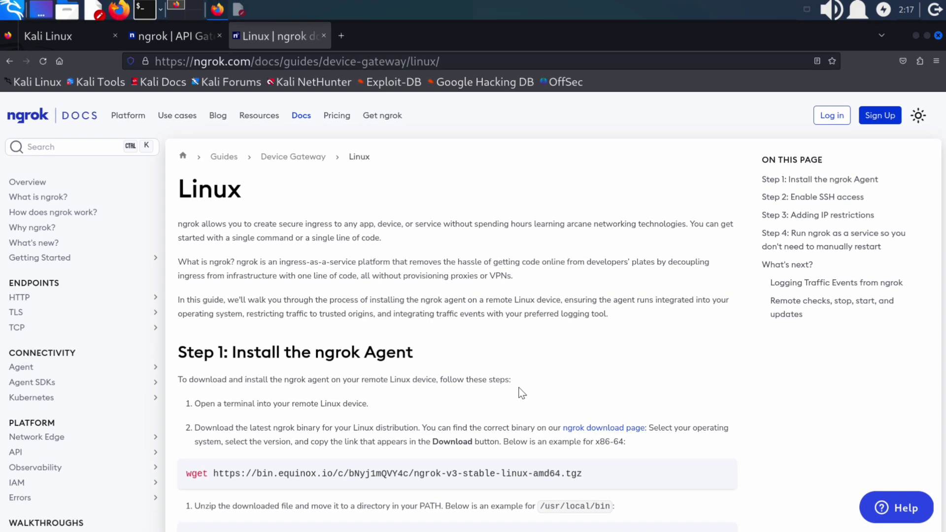
scroll(521, 393, down, 3)
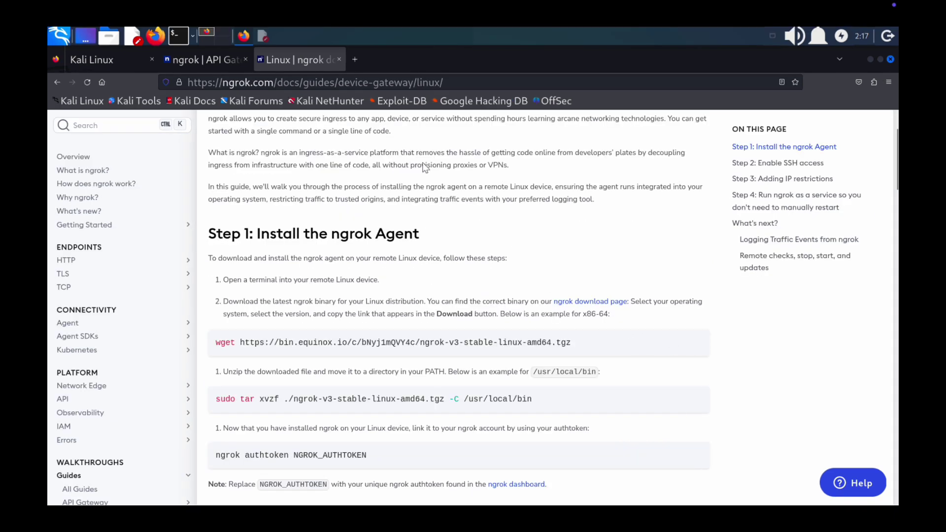
- Open a terminal and become root with sudo su and the password
click(183, 38)
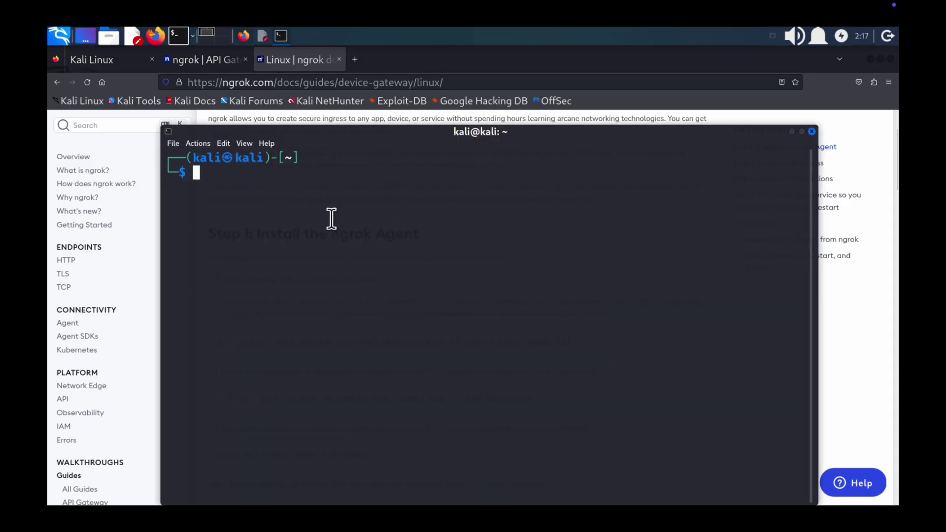
text(sudo su)
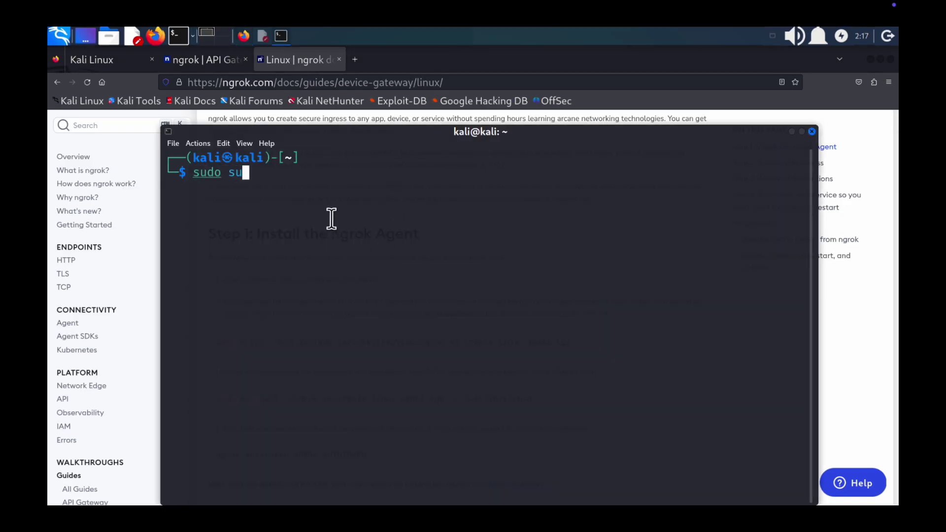
key(Return)
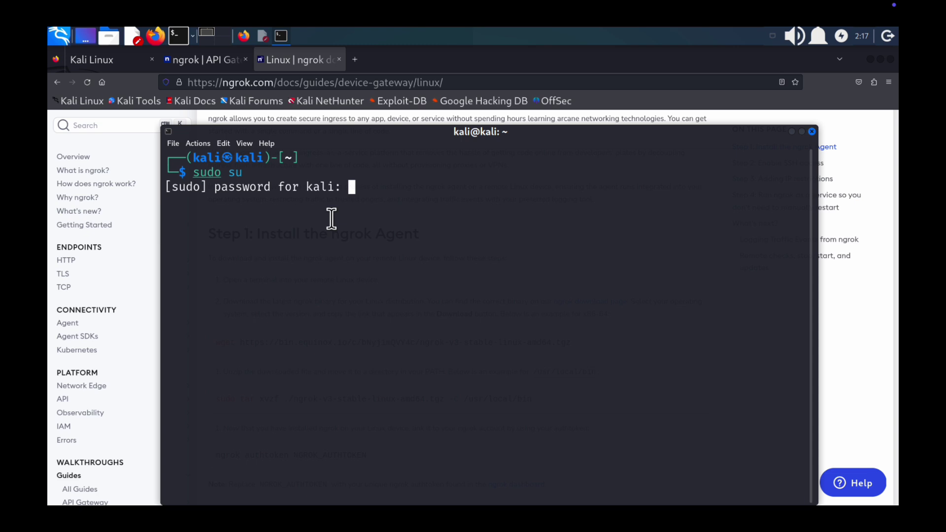
key(Return)
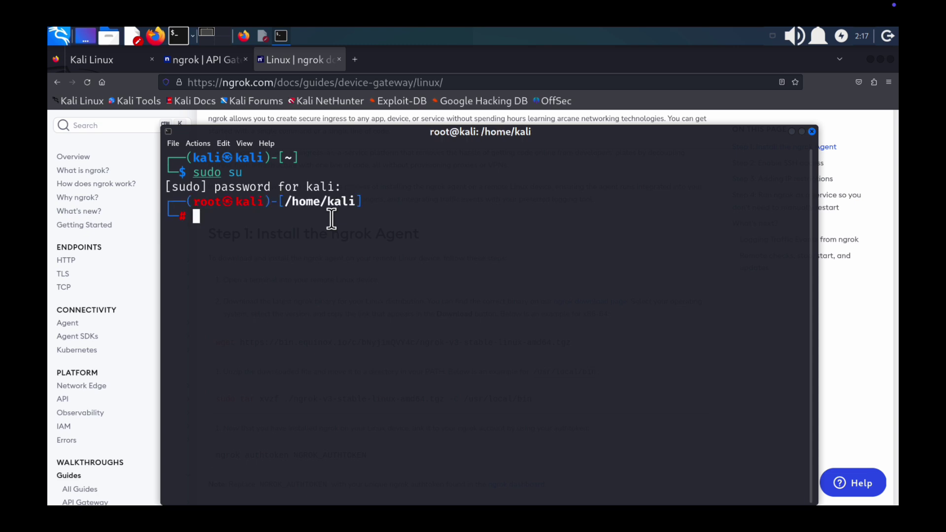
- Paste and run the wget command to download the ngrok v3 Linux archive
right_click(304, 217)
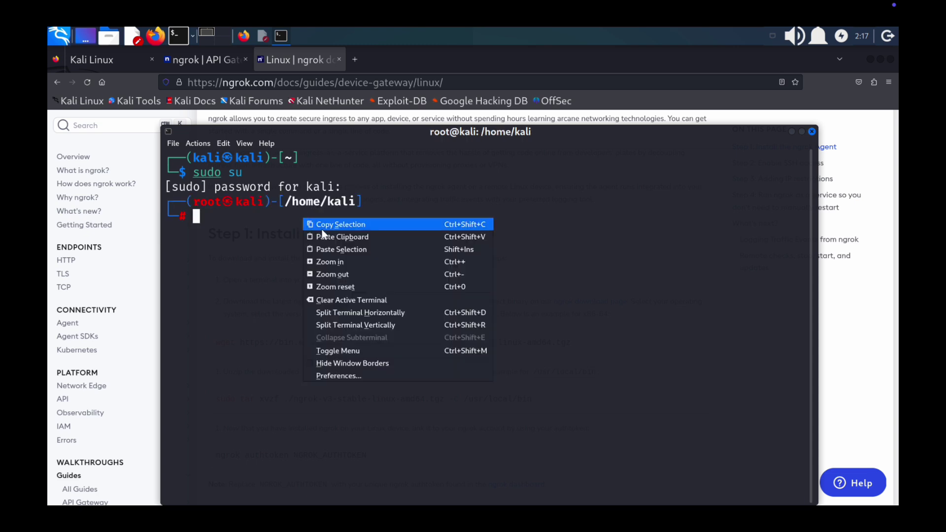
click(333, 237)
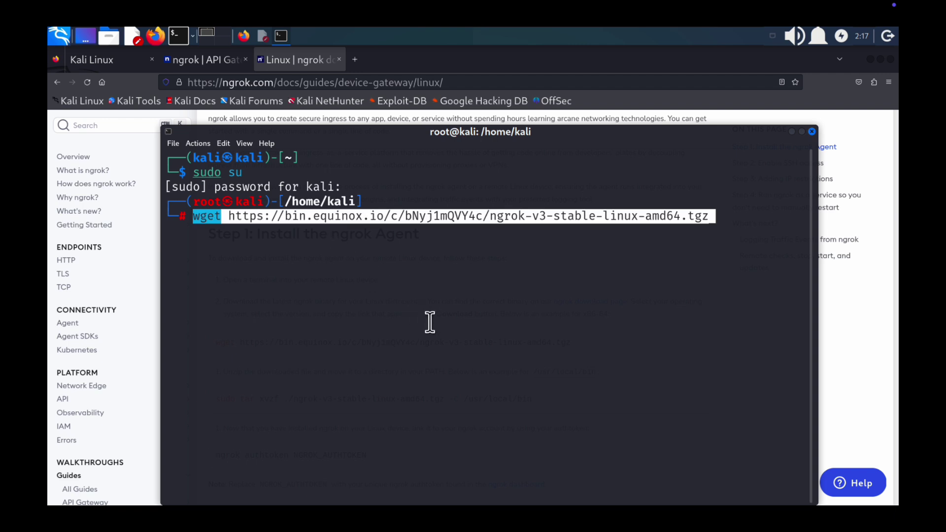
key(Return)
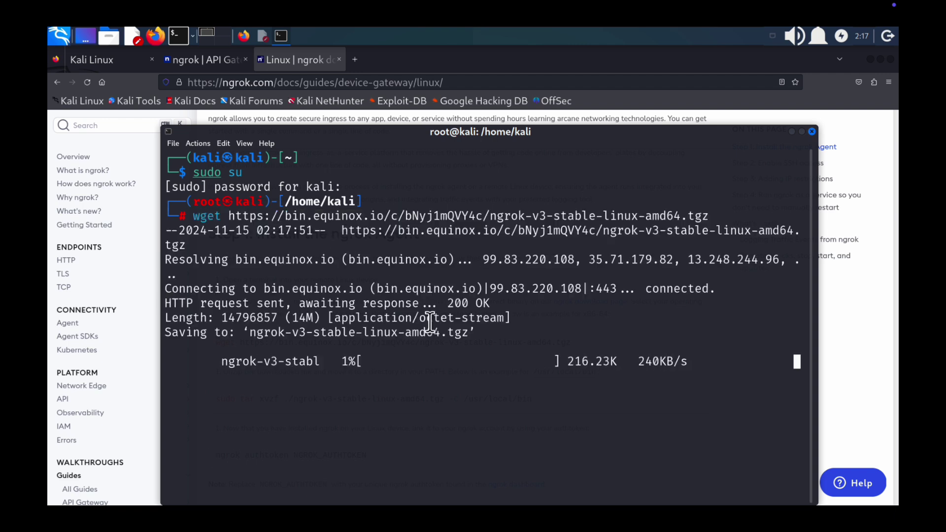
drag(405, 132, 402, 83)
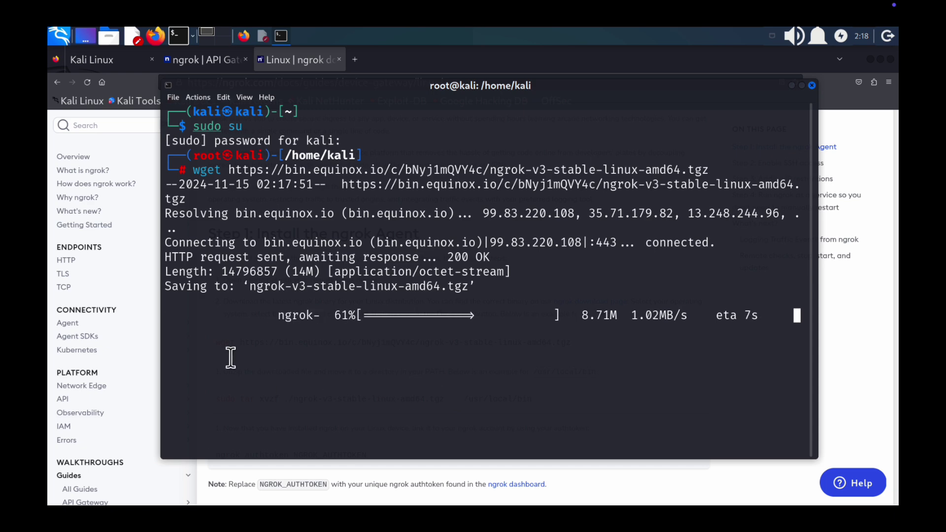
click(137, 270)
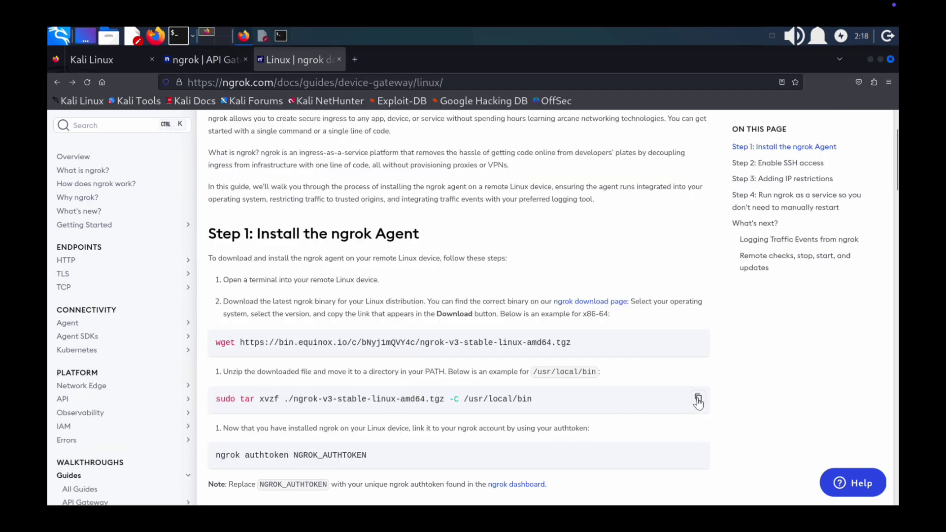
- Extract the ngrok archive into /usr/local/bin with sudo tar xvzf
click(281, 36)
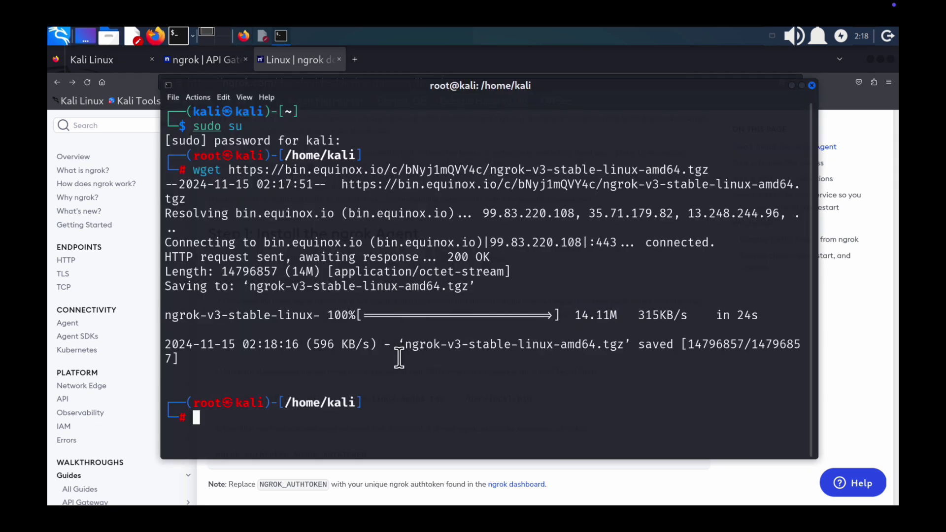
right_click(356, 431)
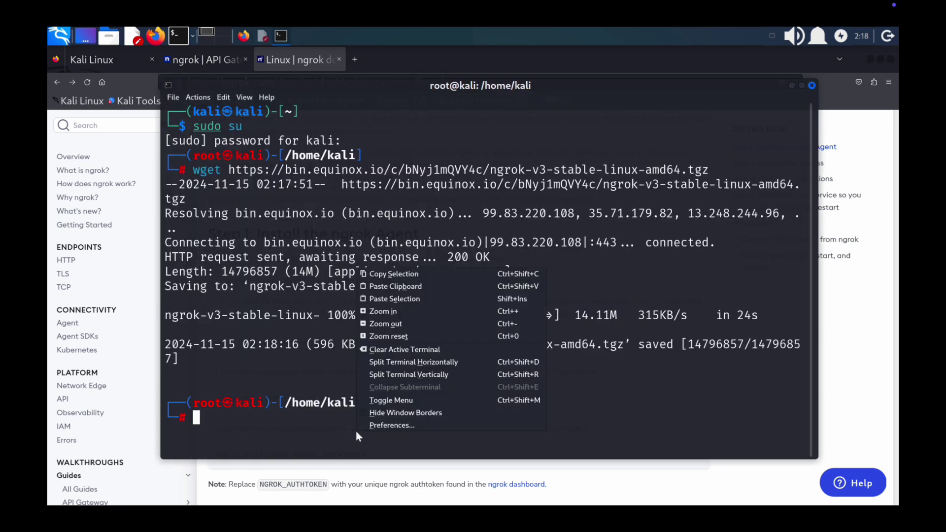
click(391, 287)
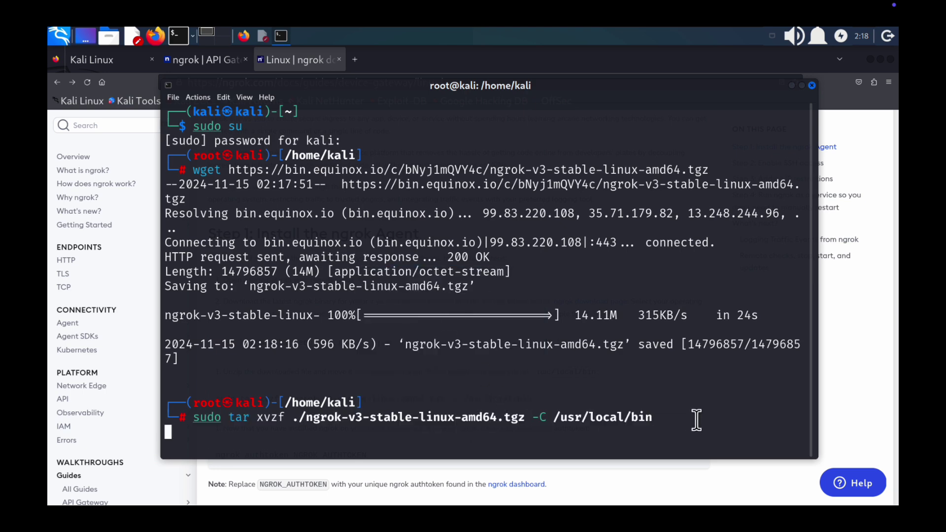
key(Return)
text(l)
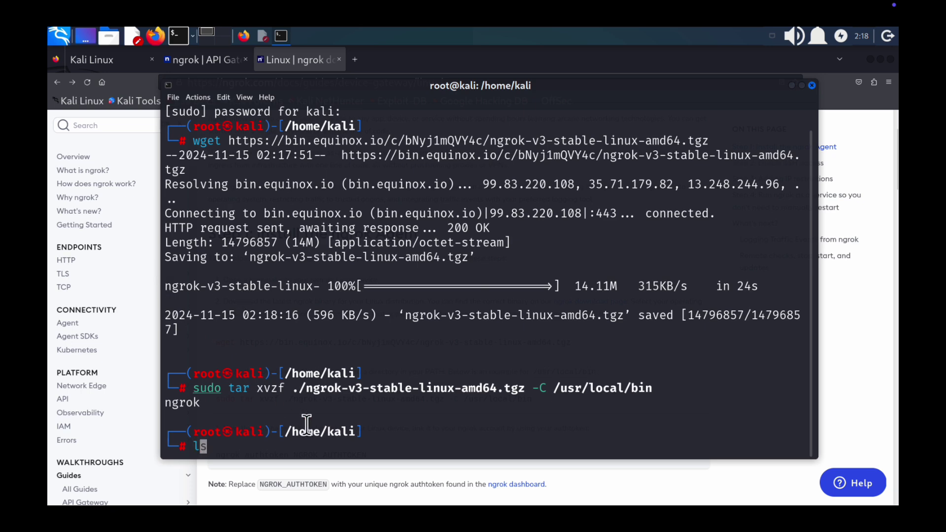
text(s)
- List the home folder with ls, showing the downloaded ngrok tgz archive
key(Return)
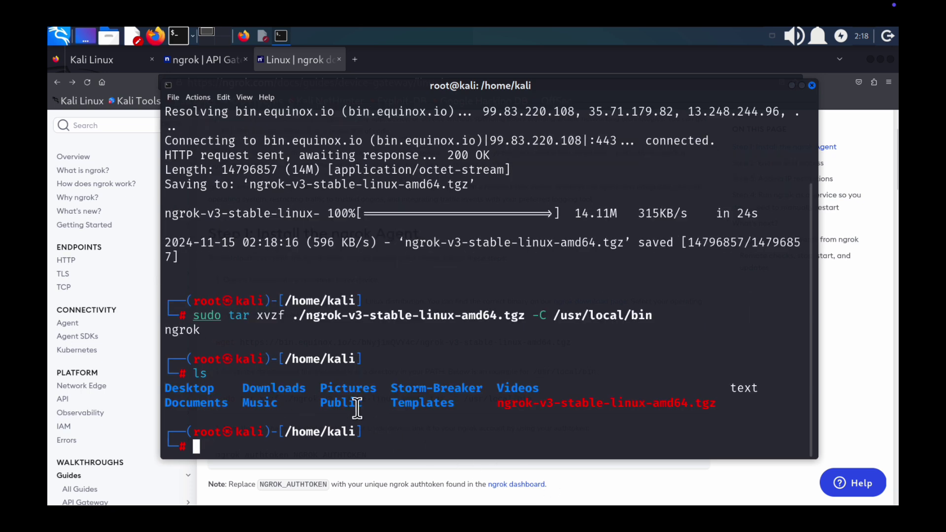
drag(492, 405, 721, 414)
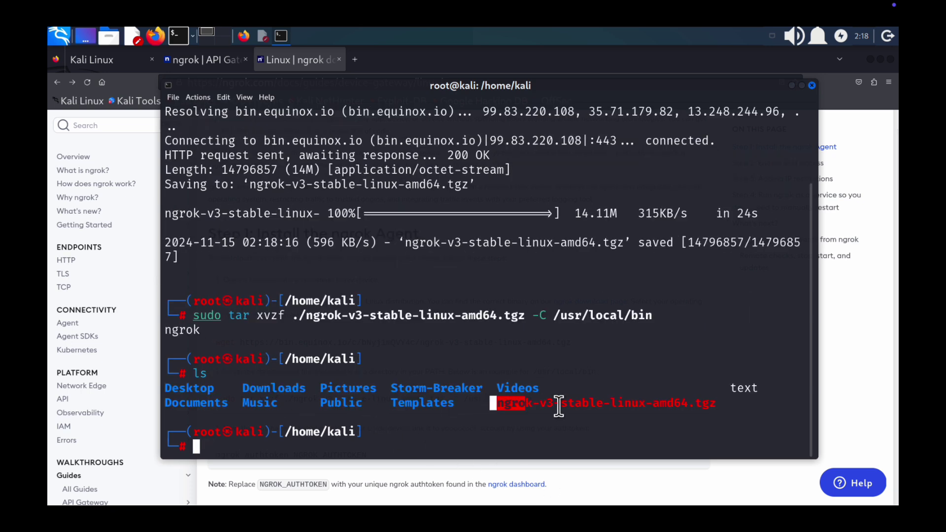
click(661, 336)
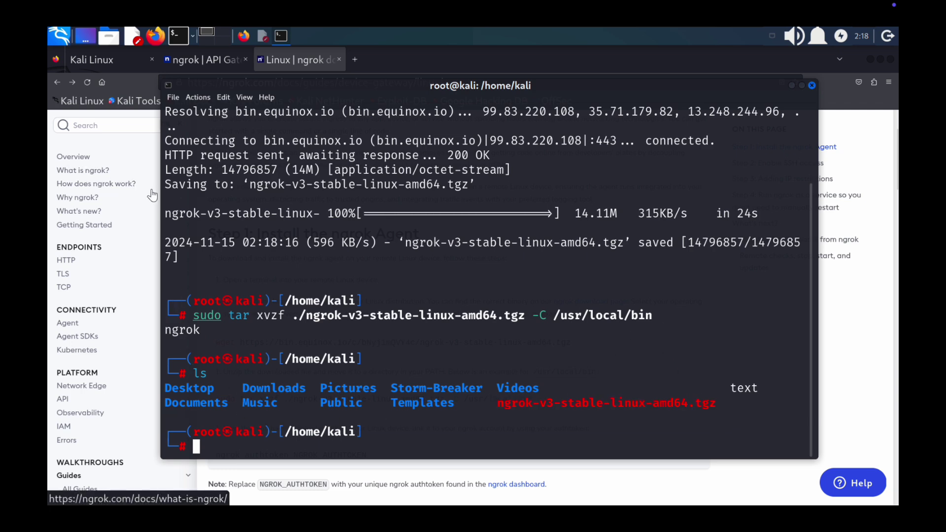
- Return to the ngrok Docs Linux device guide at Step 1: Install the ngrok Agent
click(79, 211)
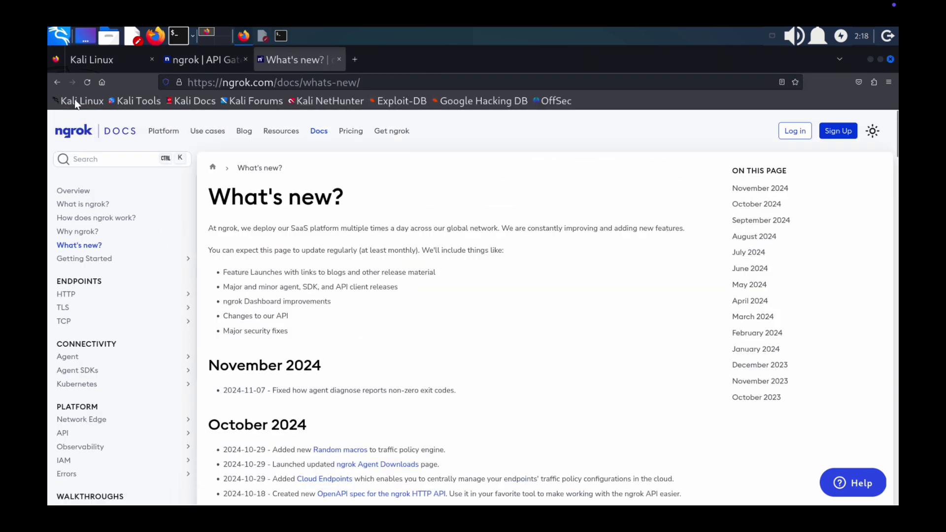
click(55, 83)
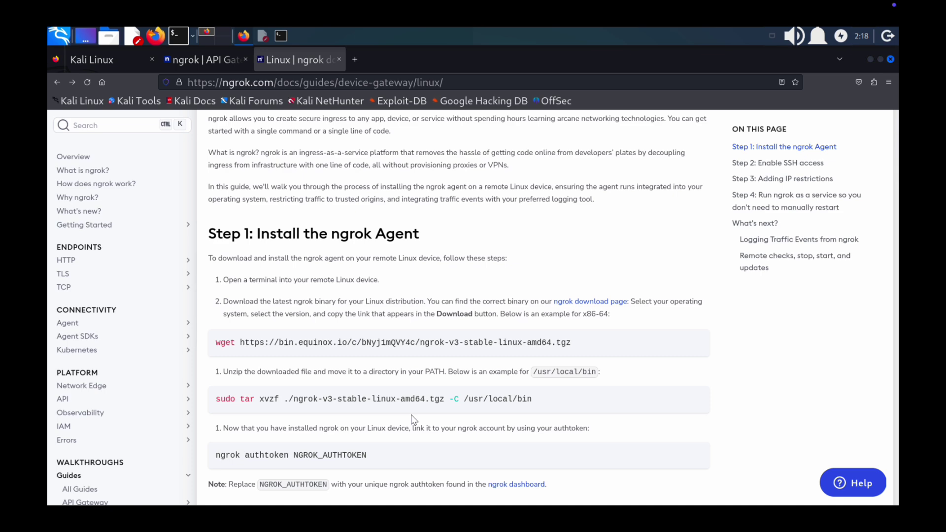
scroll(413, 420, down, 2)
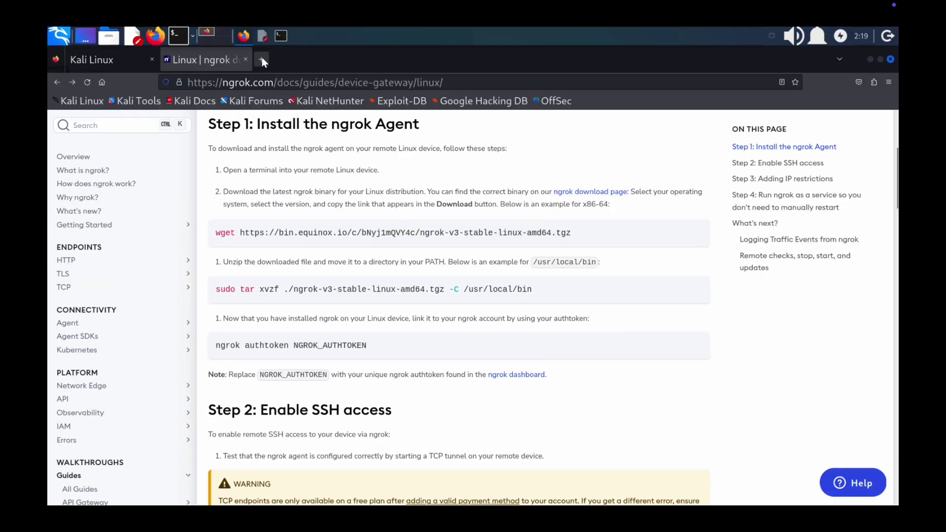
- Open ngrok.com in a new tab and log in to the ngrok account
click(262, 56)
text(ngrok)
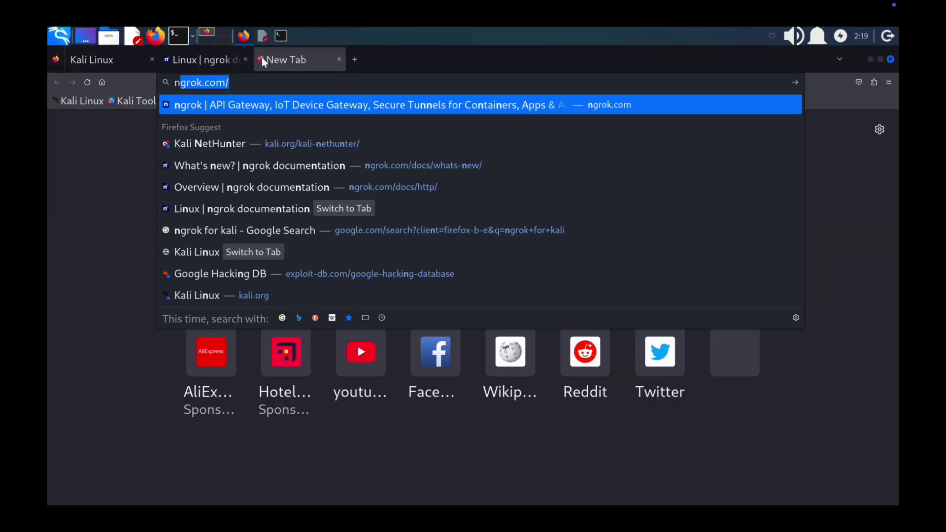
text(.)
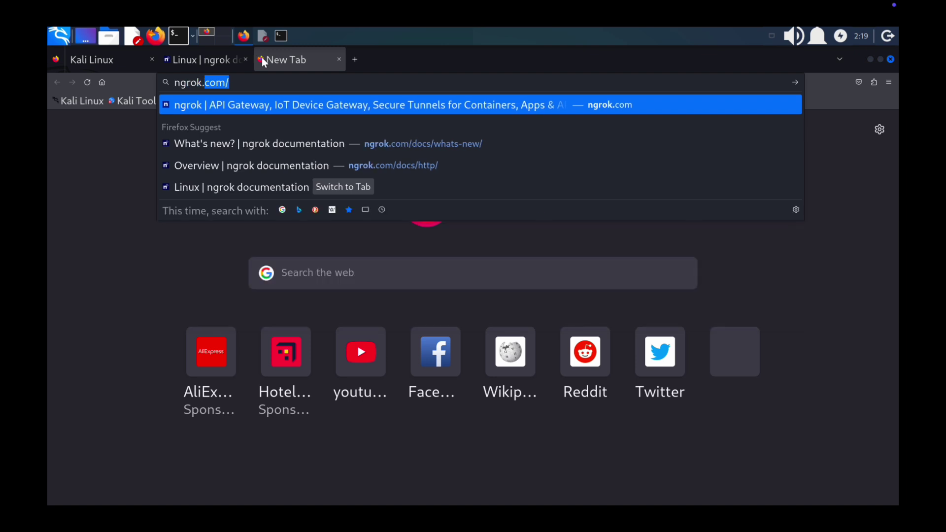
text(com)
key(Return)
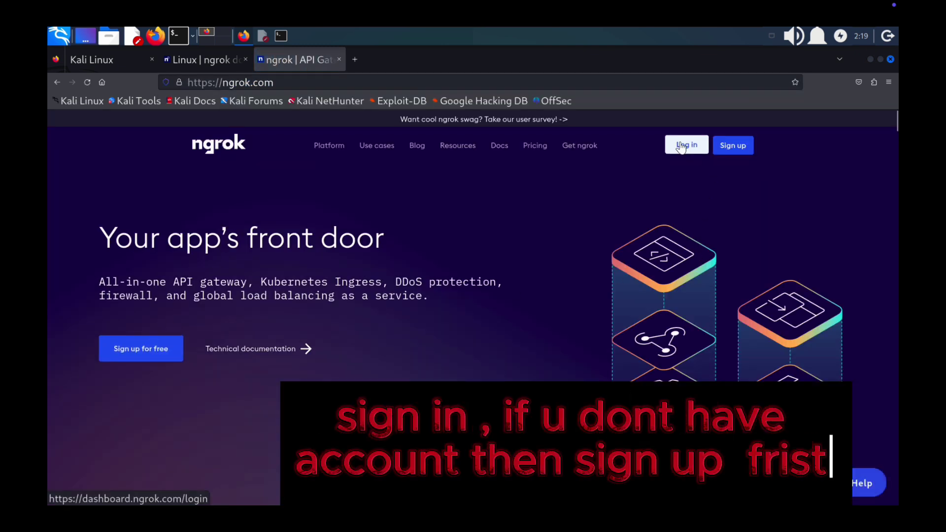
click(687, 145)
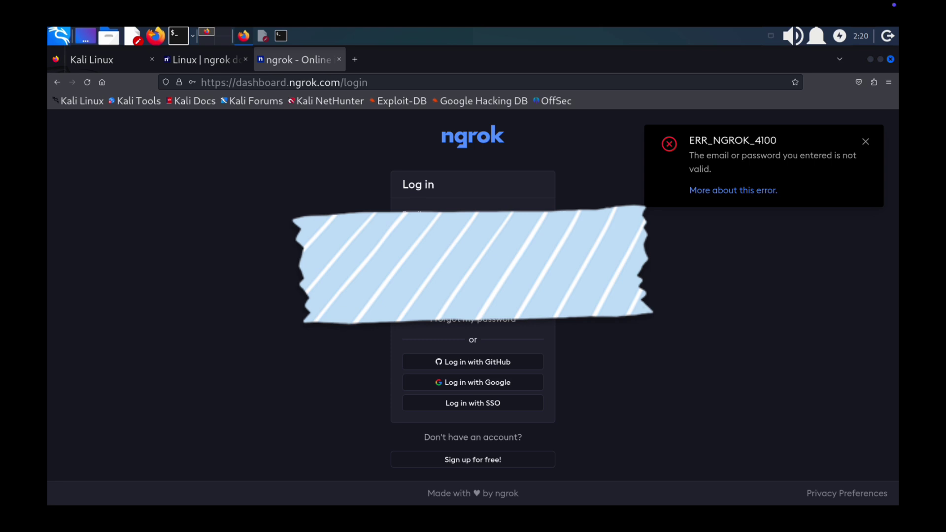
key(Return)
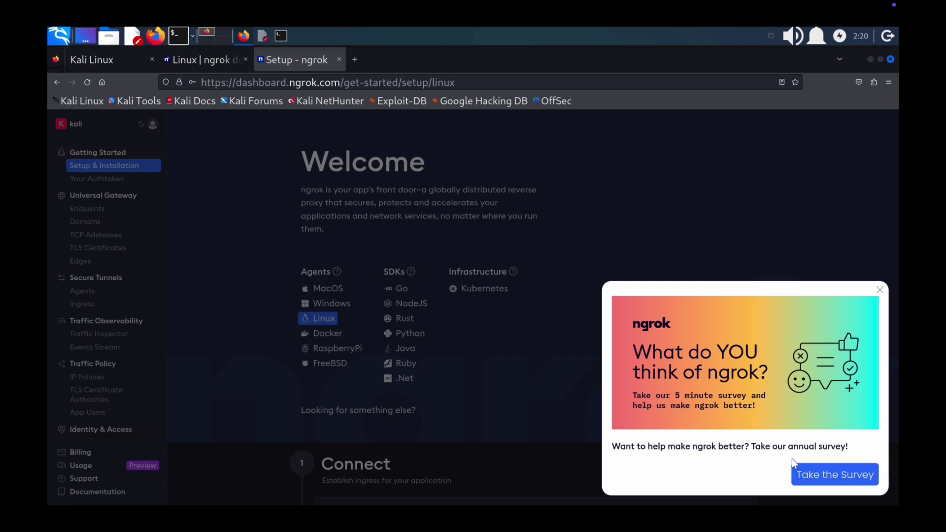
- Reveal and copy the add-authtoken command from the Your Authtoken page
click(881, 294)
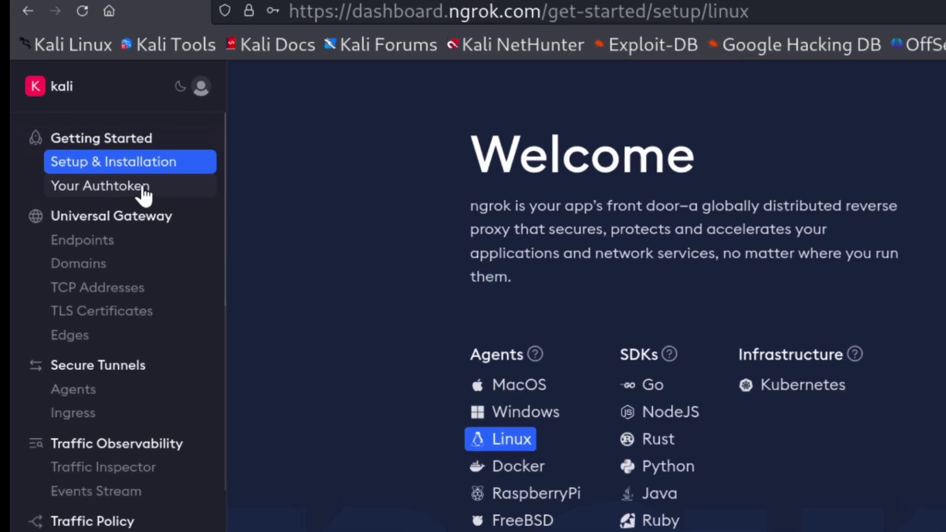
click(99, 182)
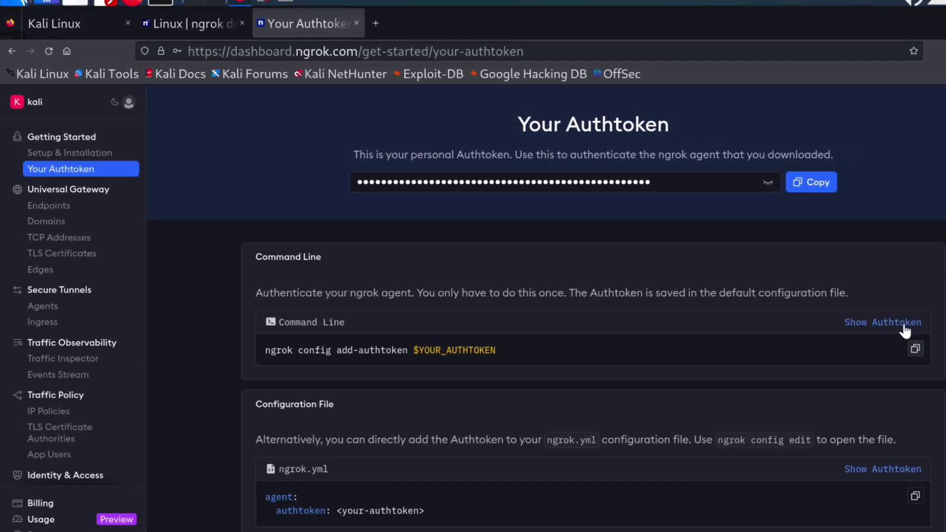
click(907, 326)
click(932, 354)
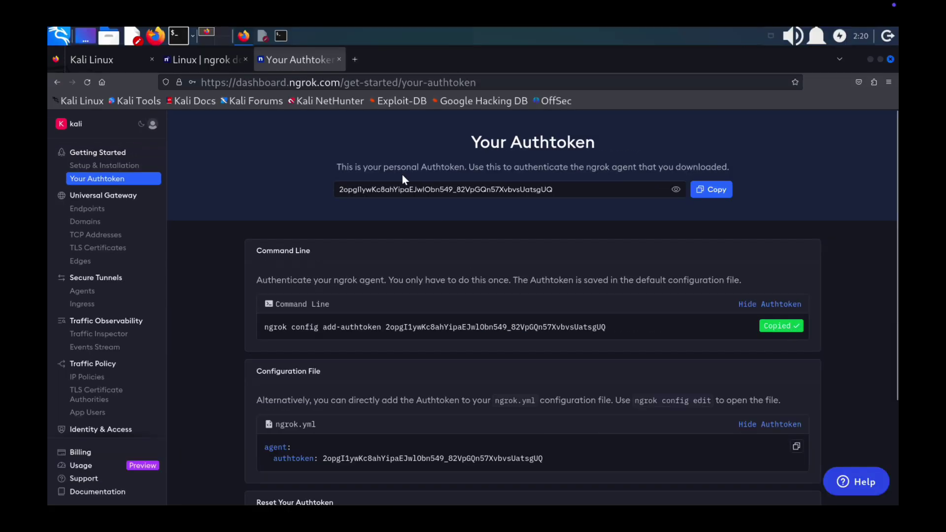
- Clear the root terminal screen and bring up its paste options
click(281, 35)
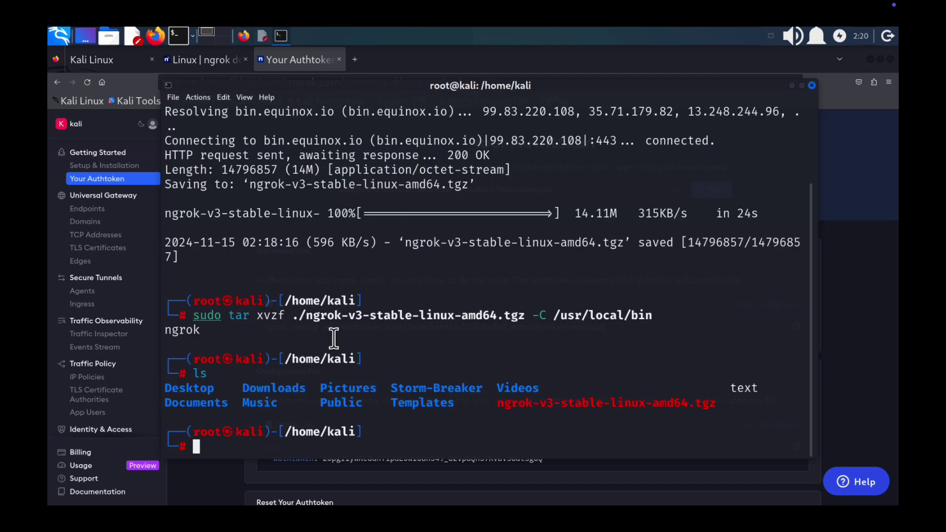
right_click(282, 442)
click(376, 436)
key(Return)
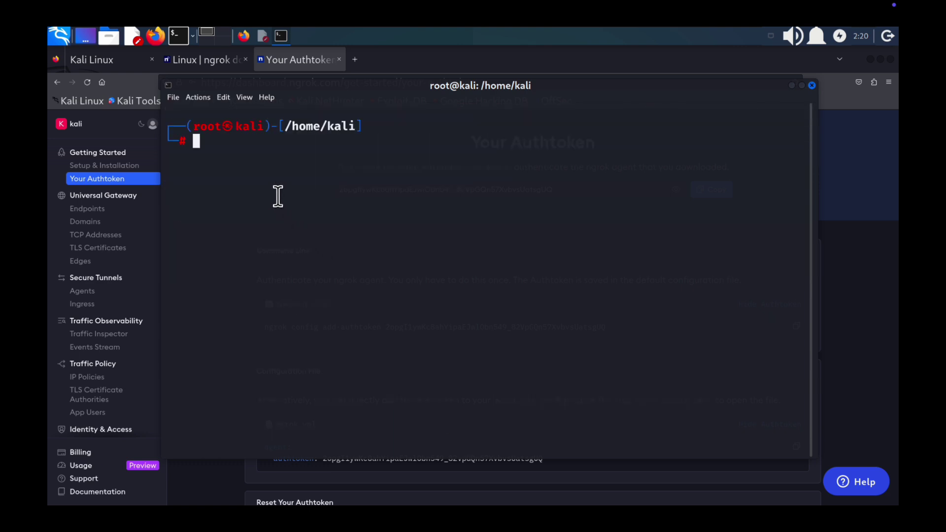
right_click(278, 196)
- Paste and run the authtoken command, then copy the 'zsh: exec format error: ngrok' message
click(313, 215)
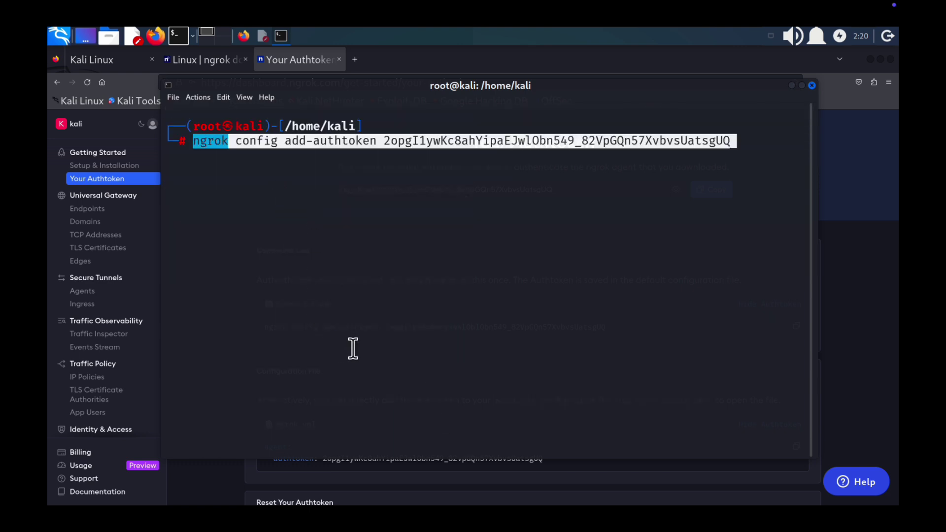
key(Return)
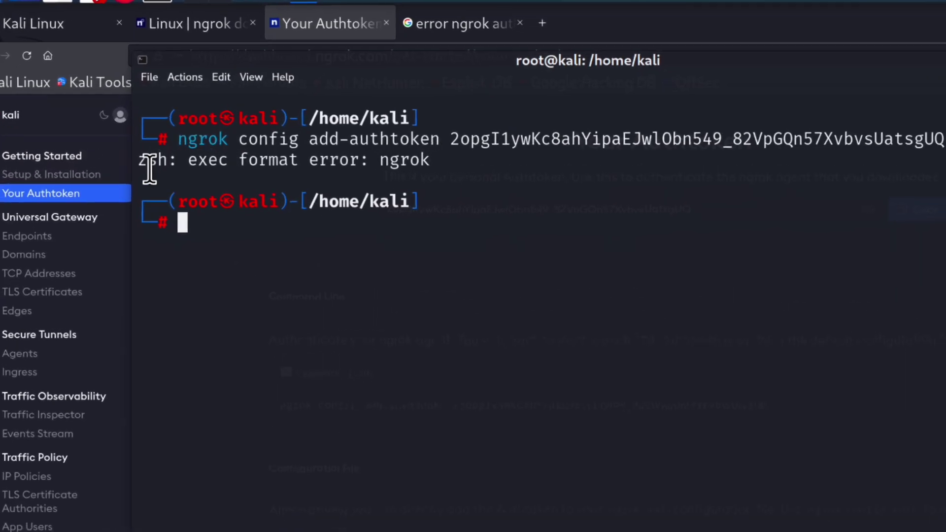
drag(165, 156, 409, 166)
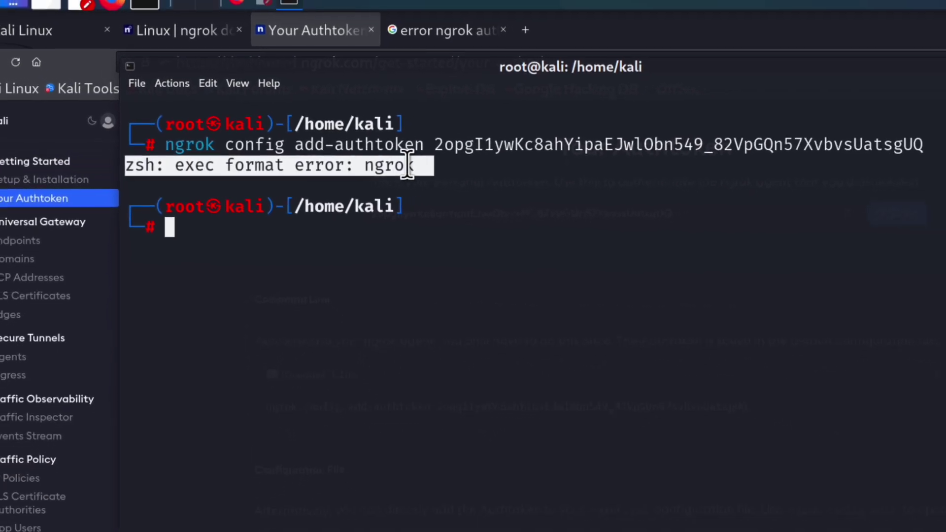
right_click(408, 166)
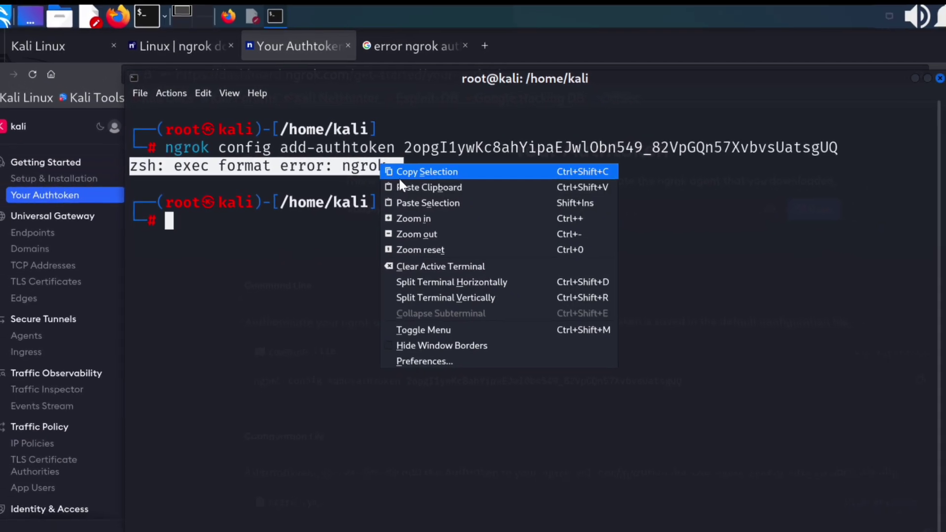
click(427, 172)
- Search the pasted exec format error and open the Stack Overflow question
click(430, 79)
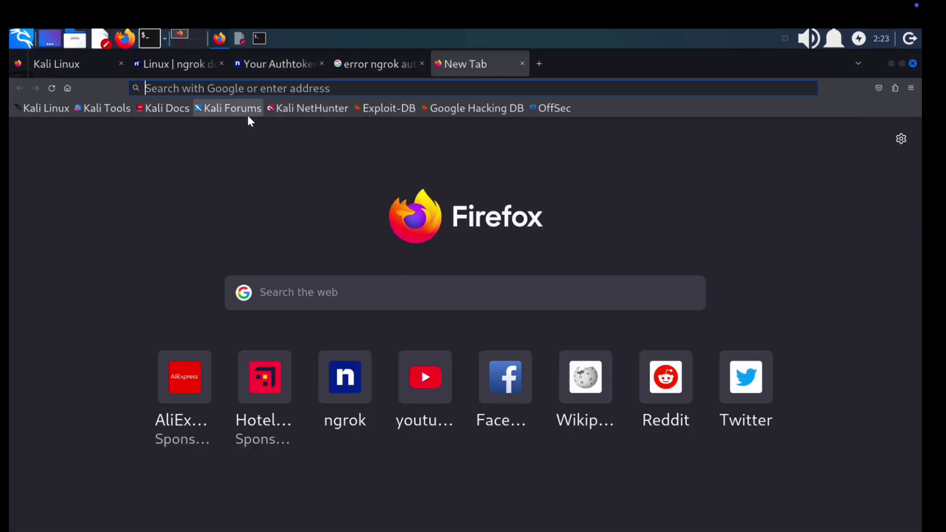
right_click(270, 89)
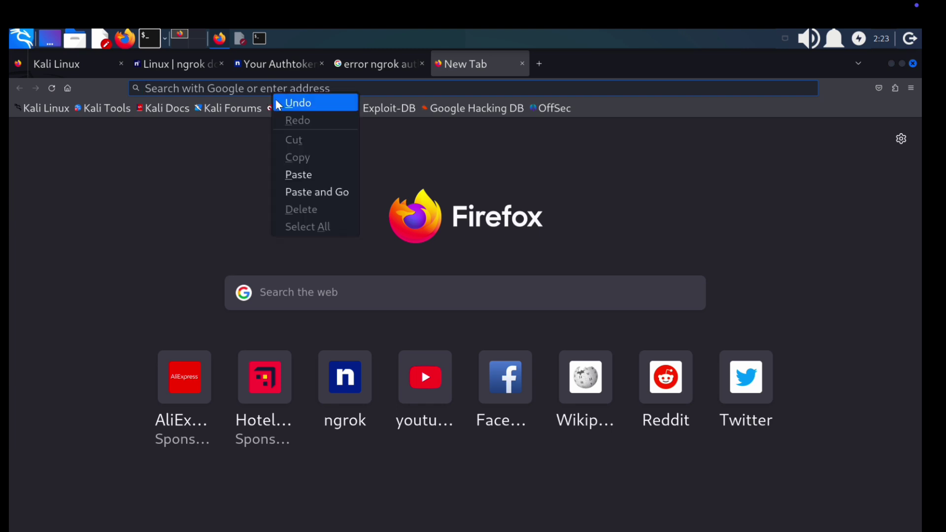
click(300, 176)
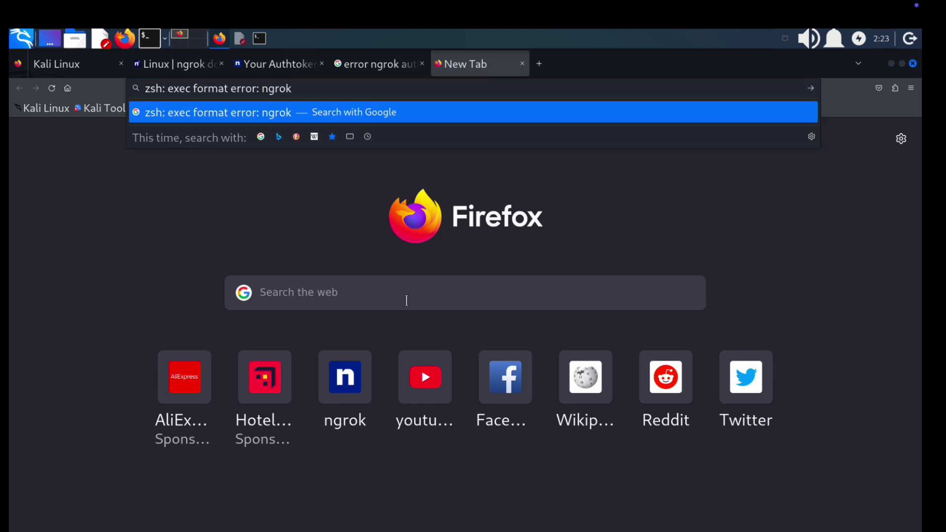
key(Return)
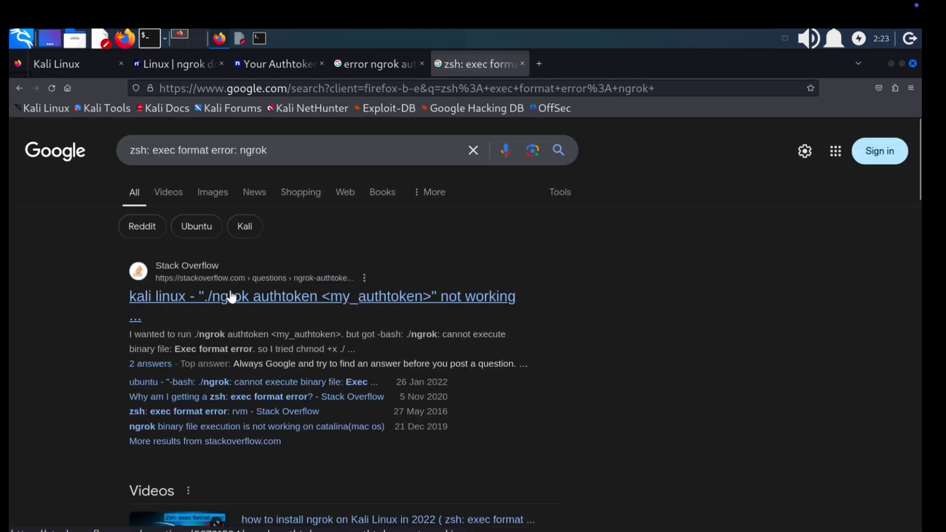
click(237, 298)
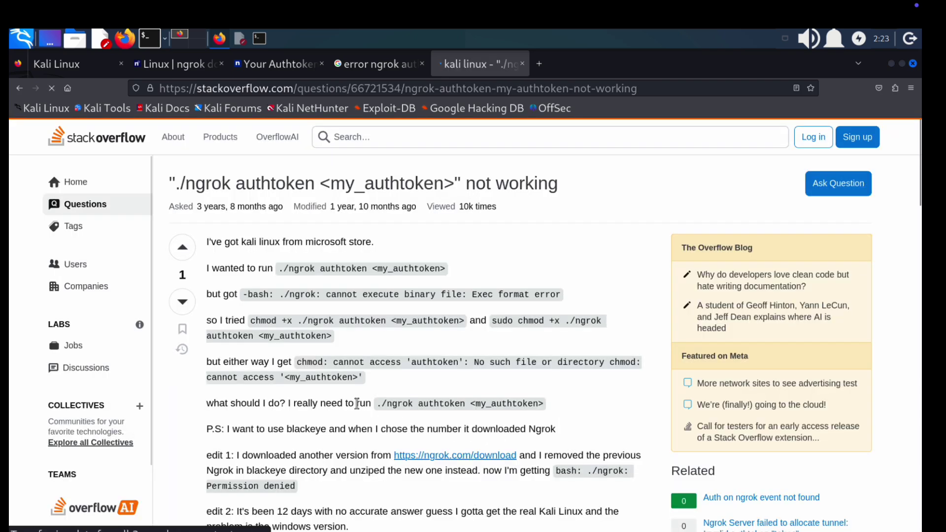
scroll(357, 406, down, 5)
scroll(356, 405, down, 5)
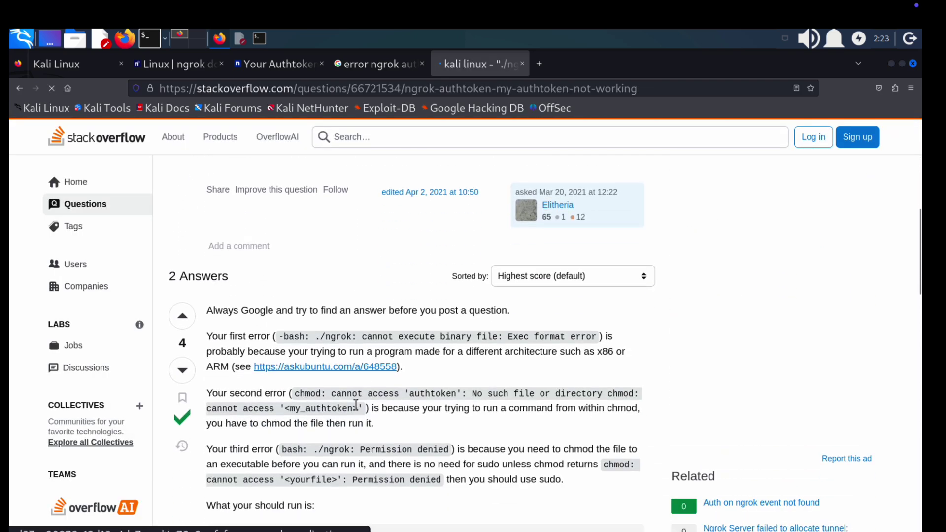
scroll(357, 406, down, 5)
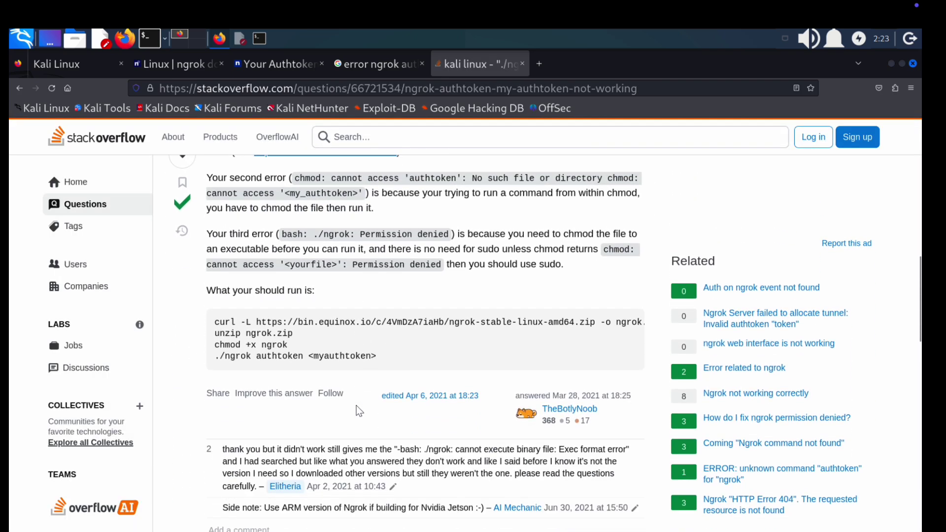
scroll(363, 376, down, 3)
scroll(362, 405, down, 3)
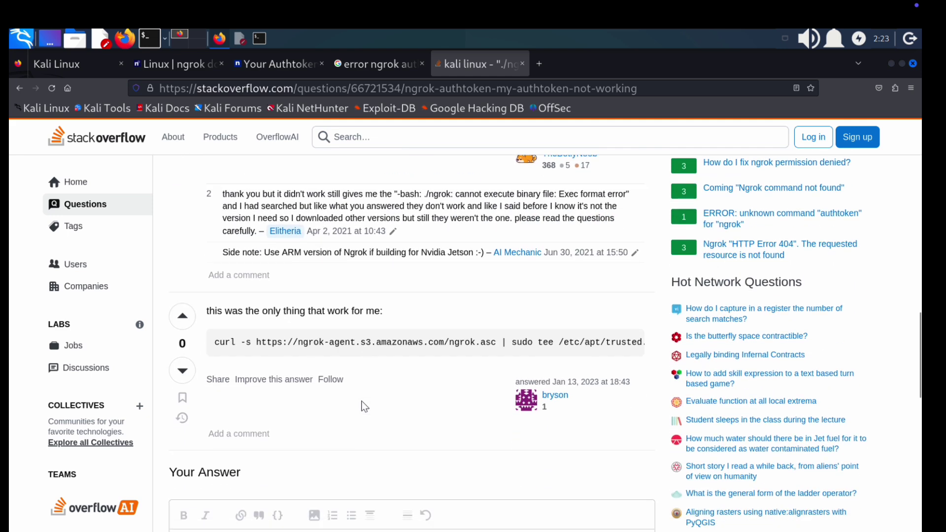
- Copy the apt-based curl install command from the answer
mouse_move(370, 343)
triple_click(301, 341)
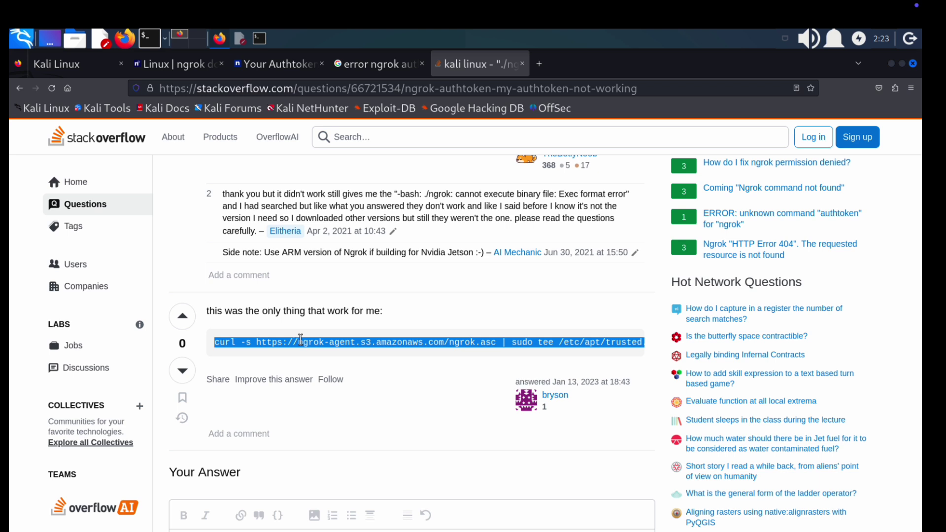
right_click(300, 341)
click(327, 351)
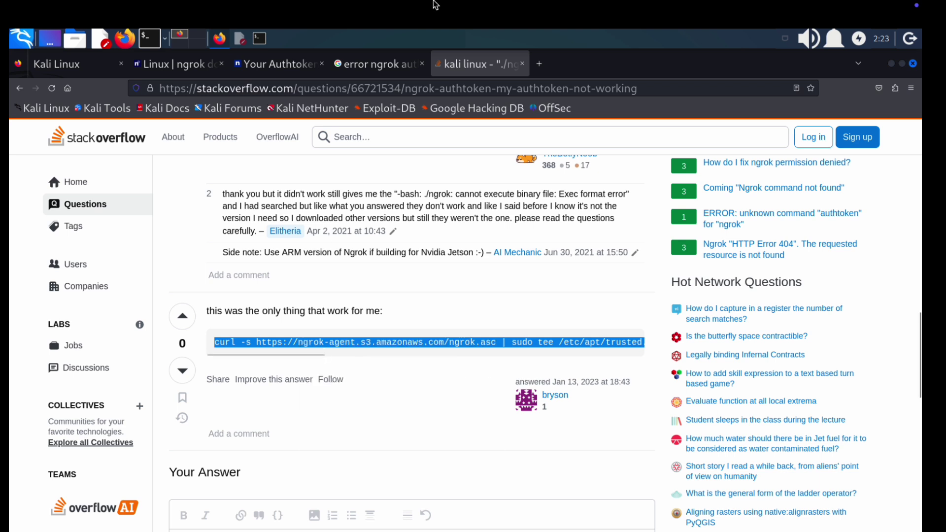
- Clear the terminal screen with clear
click(260, 38)
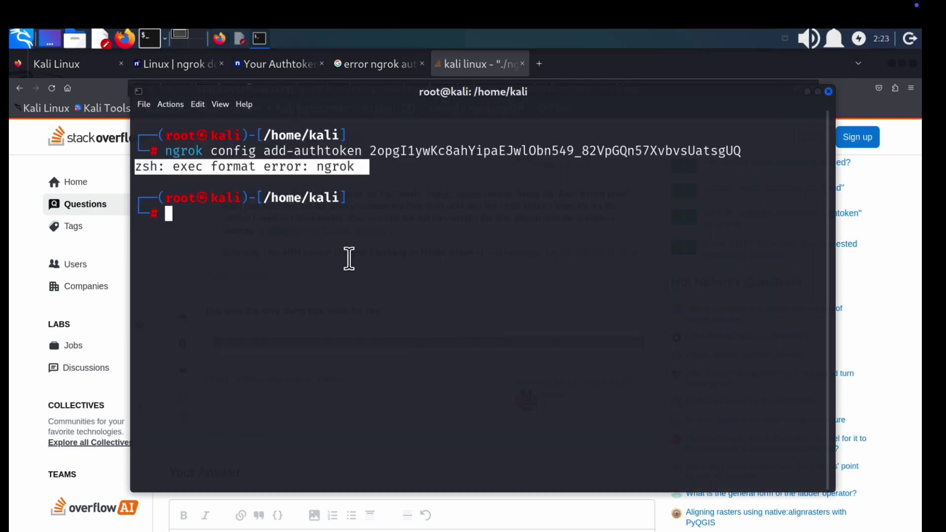
click(310, 237)
right_click(309, 237)
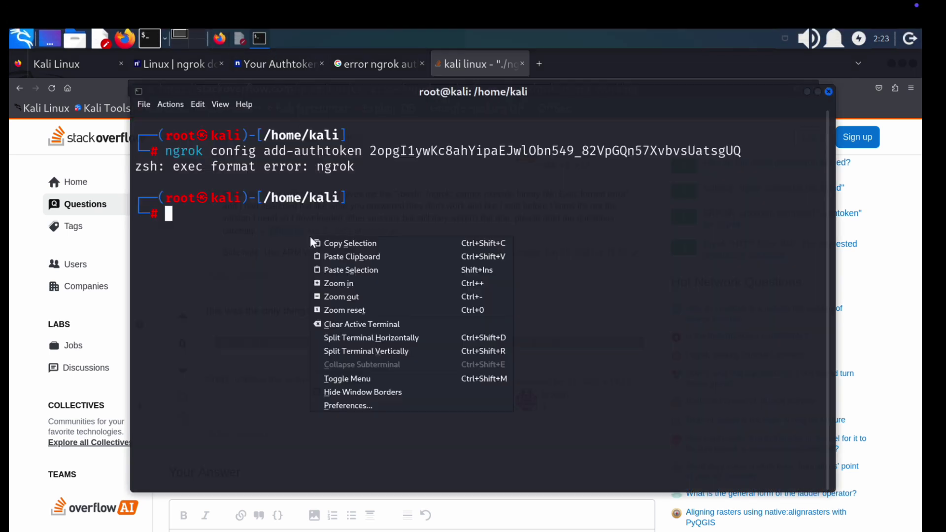
click(230, 264)
text(clear)
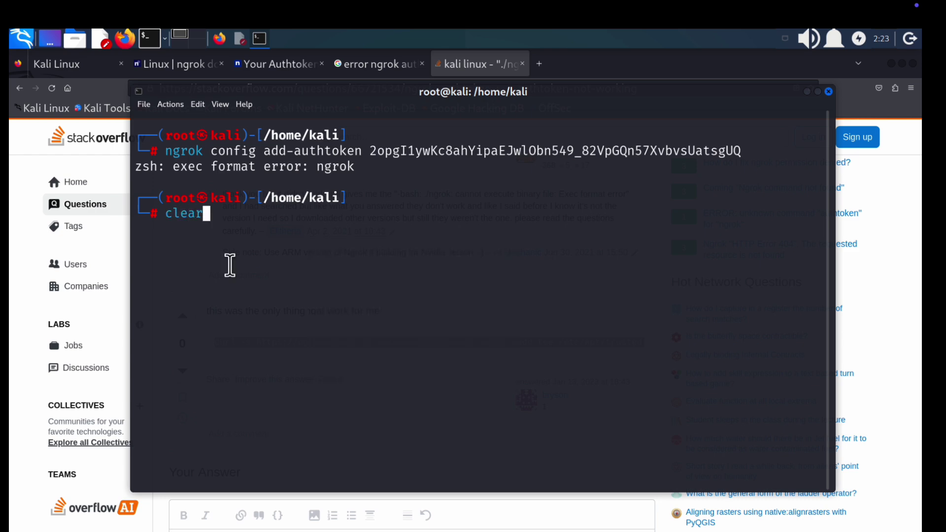
key(Return)
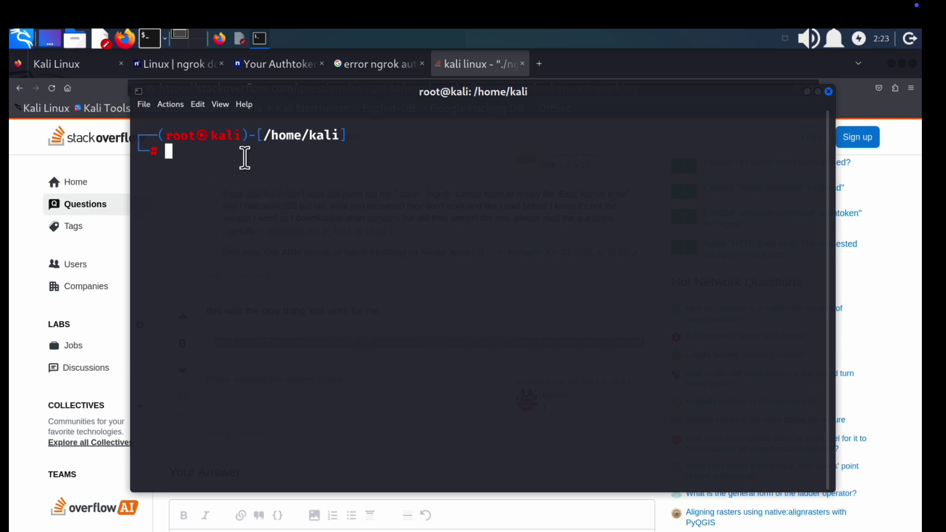
- Paste and run the curl/tee/apt command, installing ngrok 3.18.4 from its apt repository
right_click(245, 158)
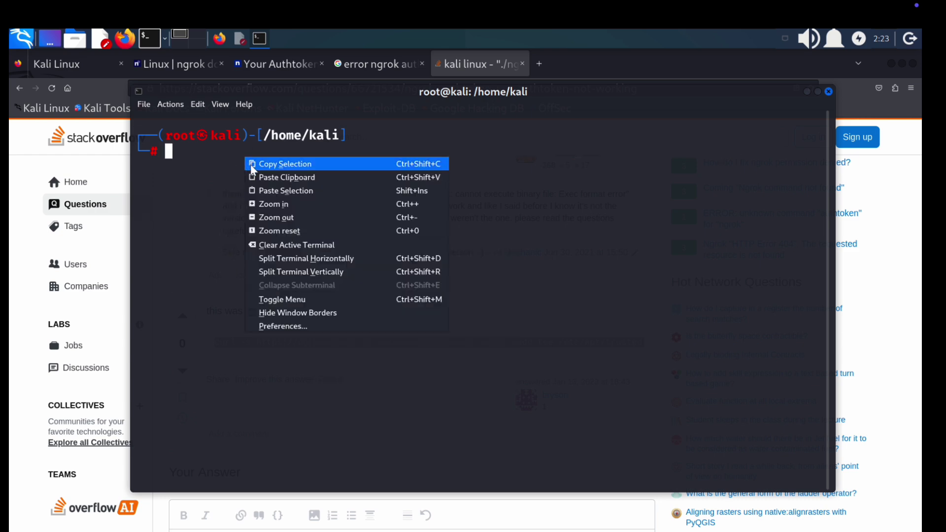
click(287, 177)
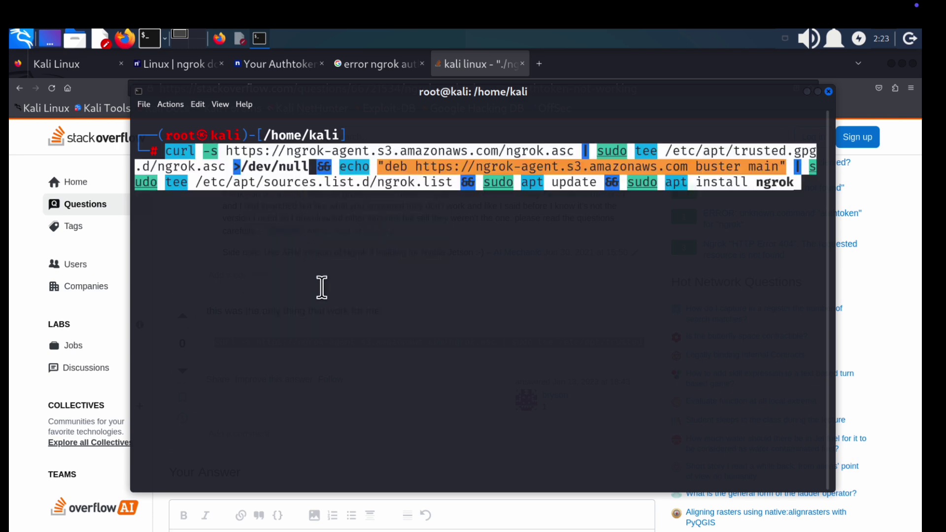
key(Right)
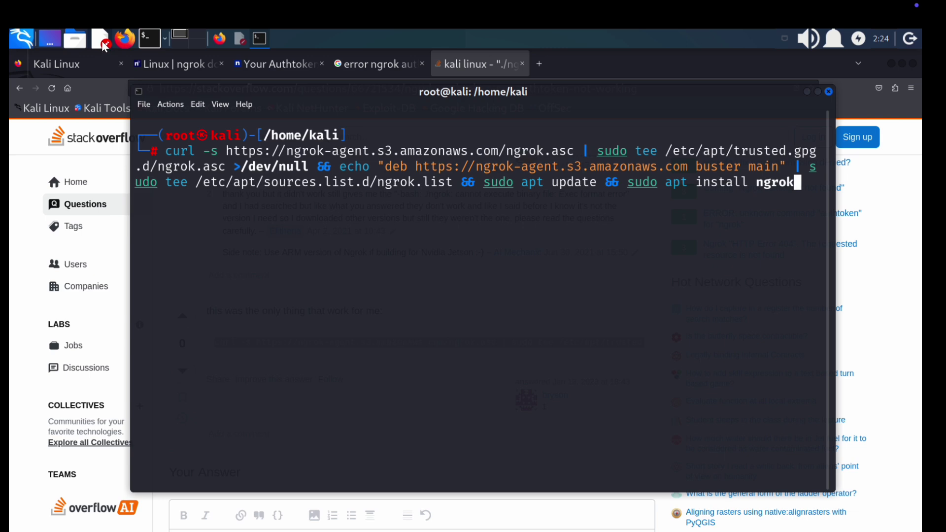
key(Return)
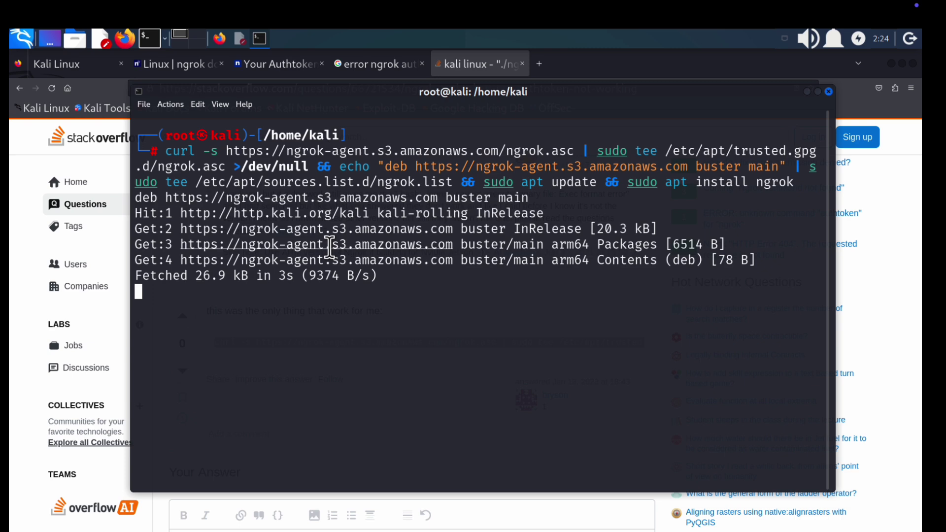
click(127, 249)
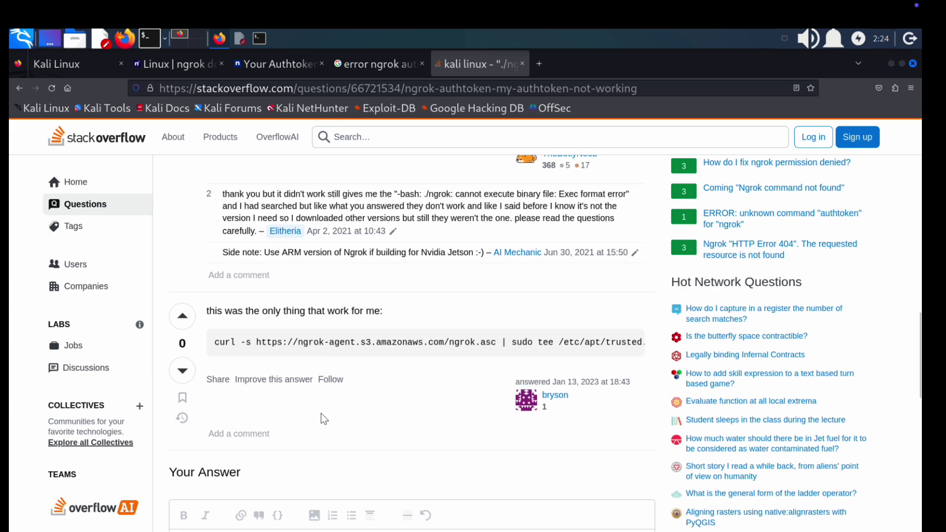
click(261, 37)
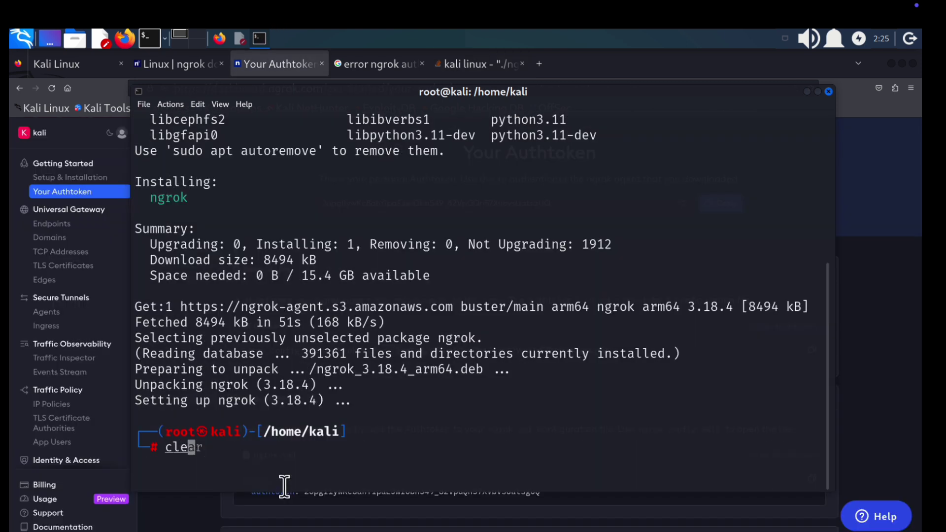
text(ar)
- Clear the screen and run the pasted 'ngrok config add-authtoken' command, saving it to ngrok.yml
key(Return)
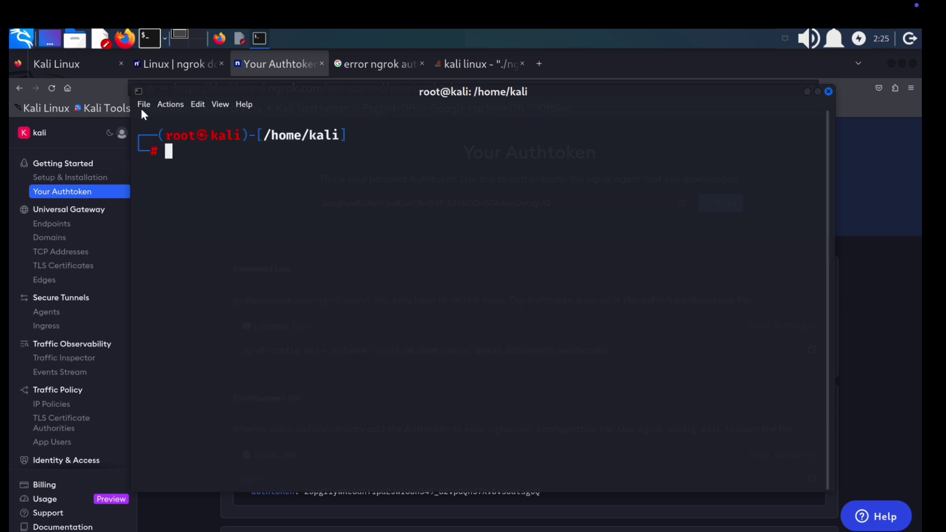
right_click(308, 188)
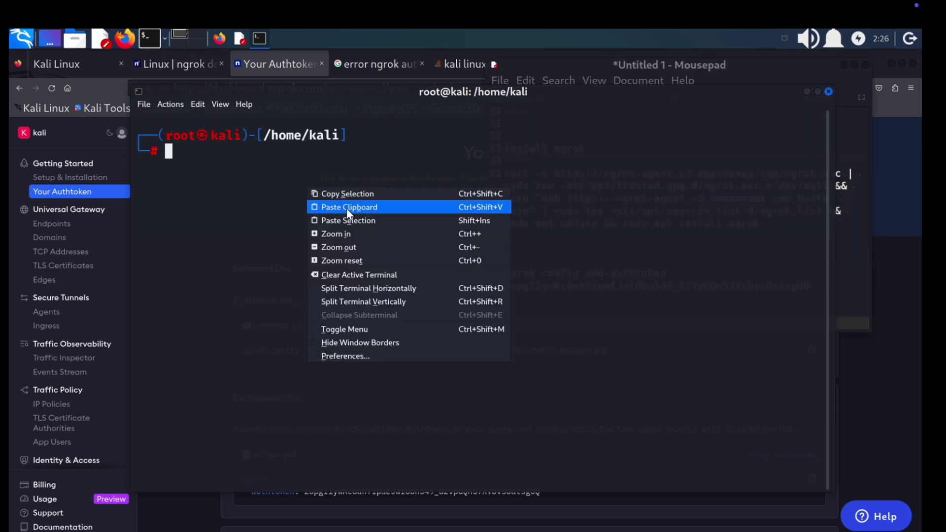
click(347, 208)
key(Return)
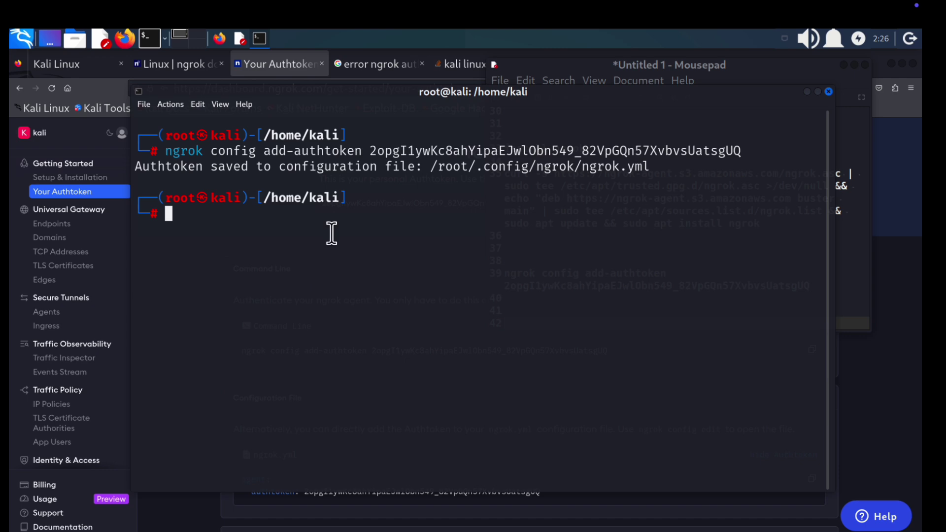
triple_click(592, 175)
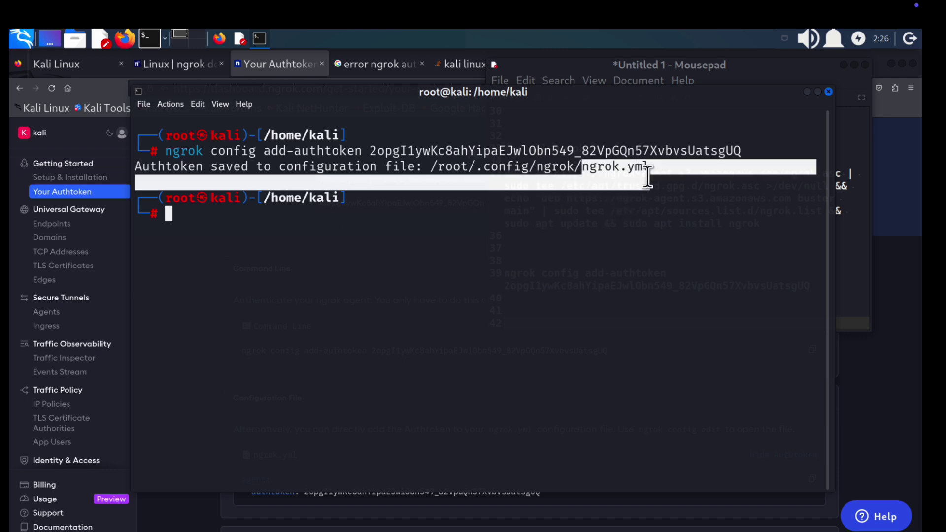
click(423, 263)
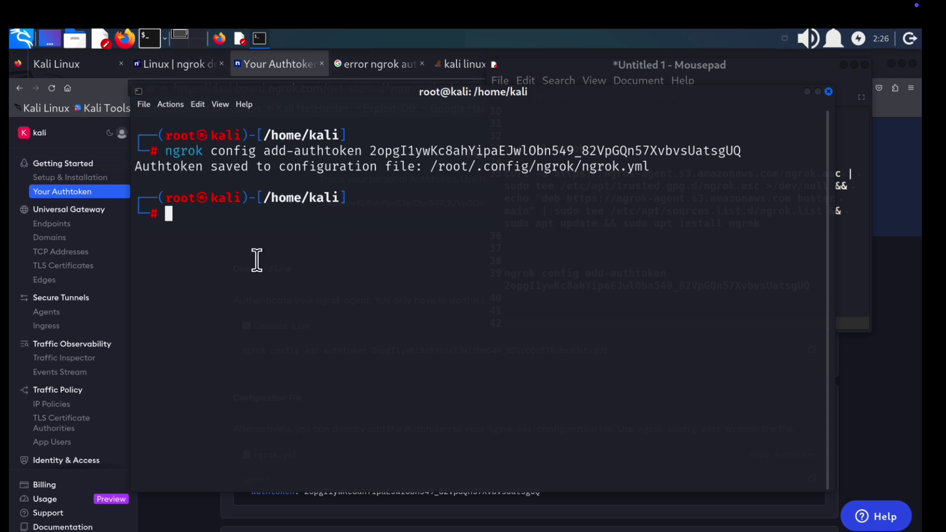
text(ng)
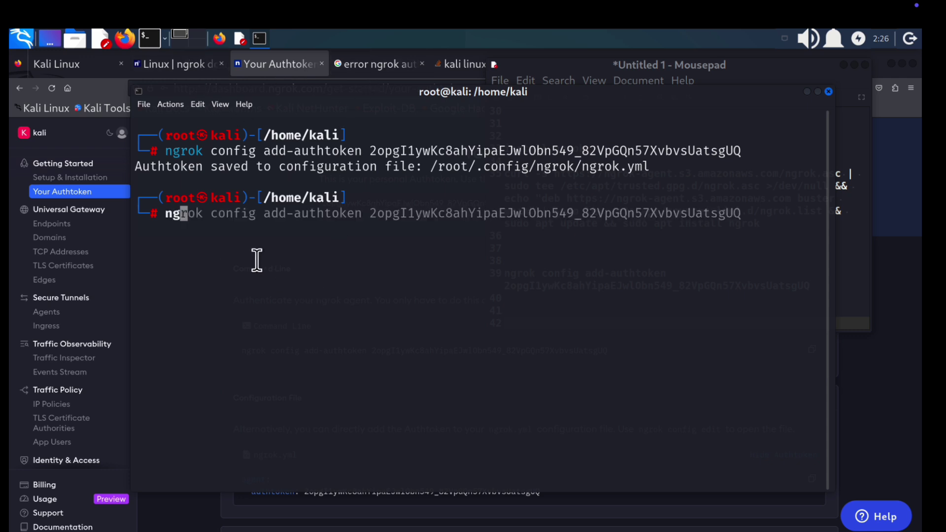
text(rok)
text( htt)
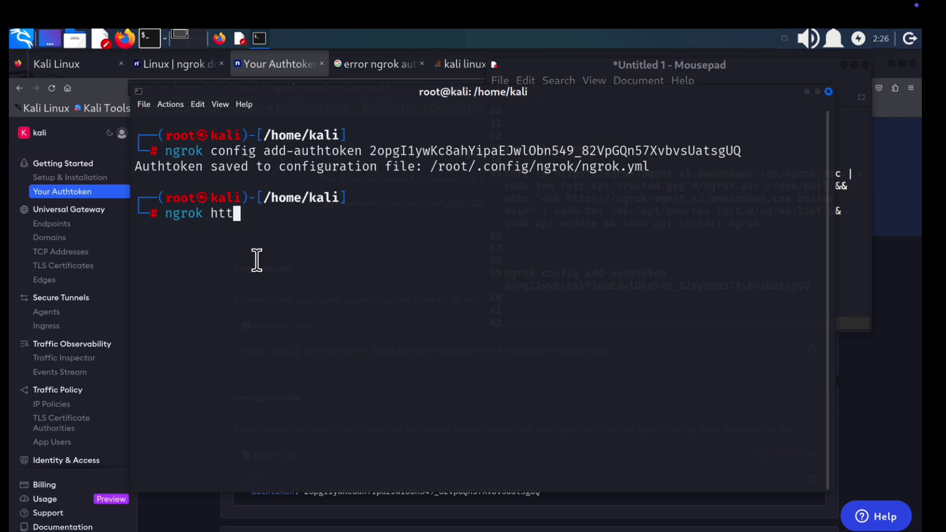
text(p 2)
text(525)
- Start 'ngrok http 2525' and check the account details once the session is online
key(Return)
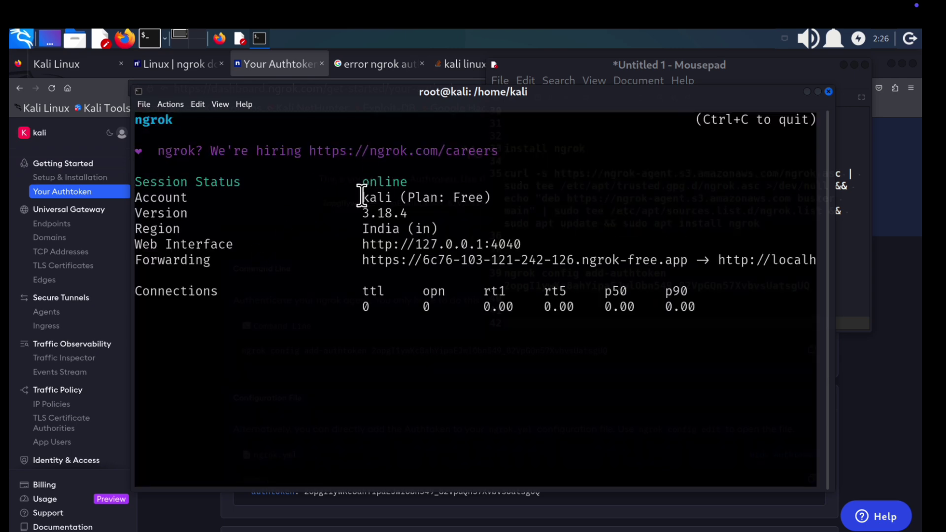
drag(362, 197, 496, 198)
click(544, 198)
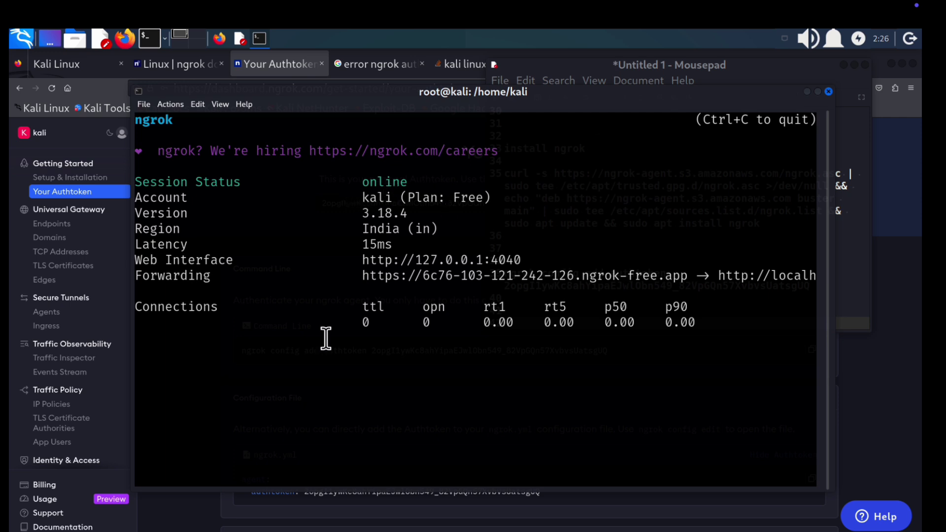
- Stop the ngrok session and rerun the port 2525 tunnel from command history
key(ctrl+c)
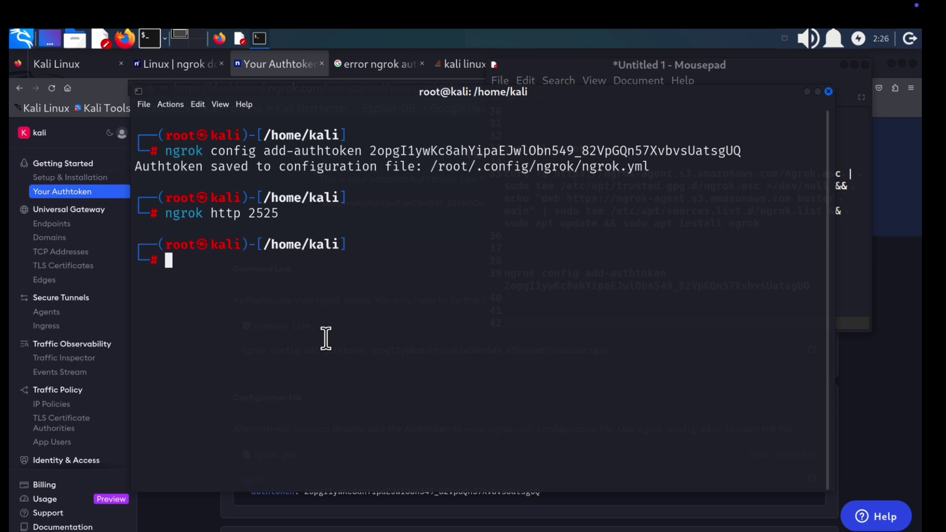
key(Up)
key(Return)
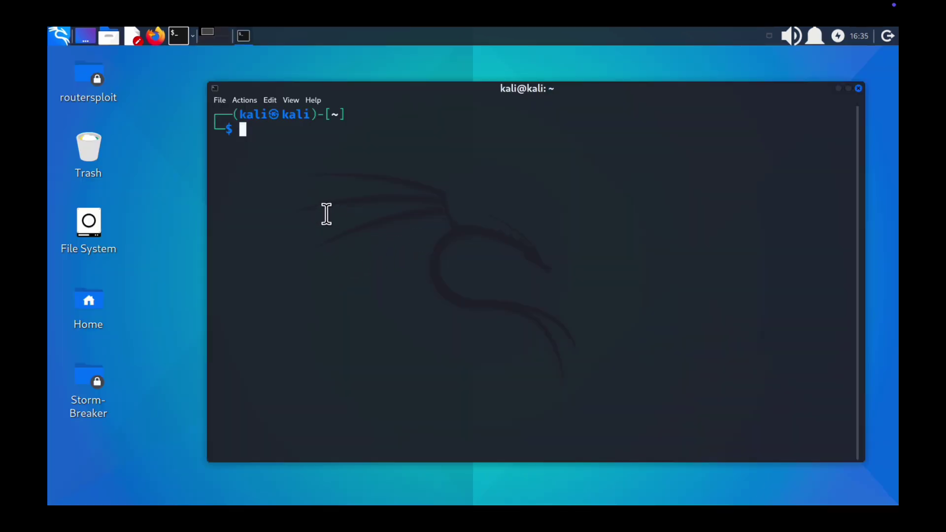
text(ng)
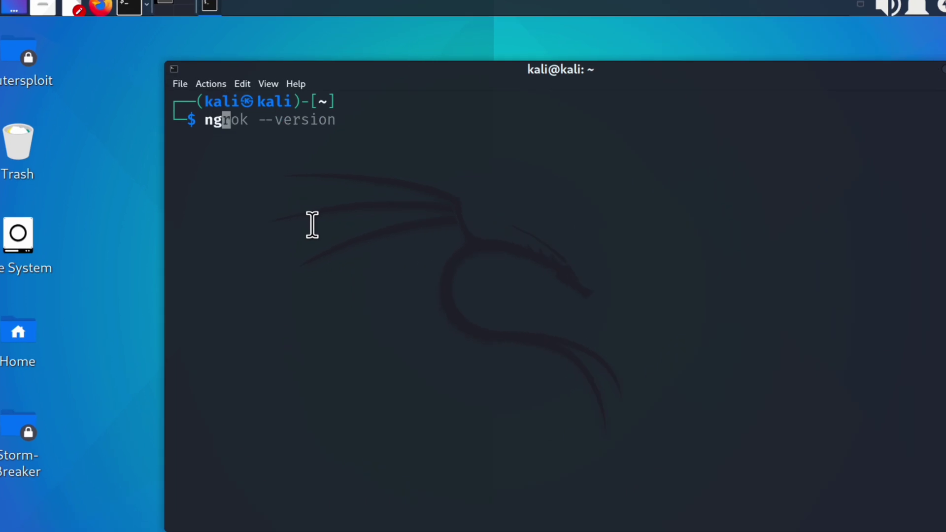
text(rok)
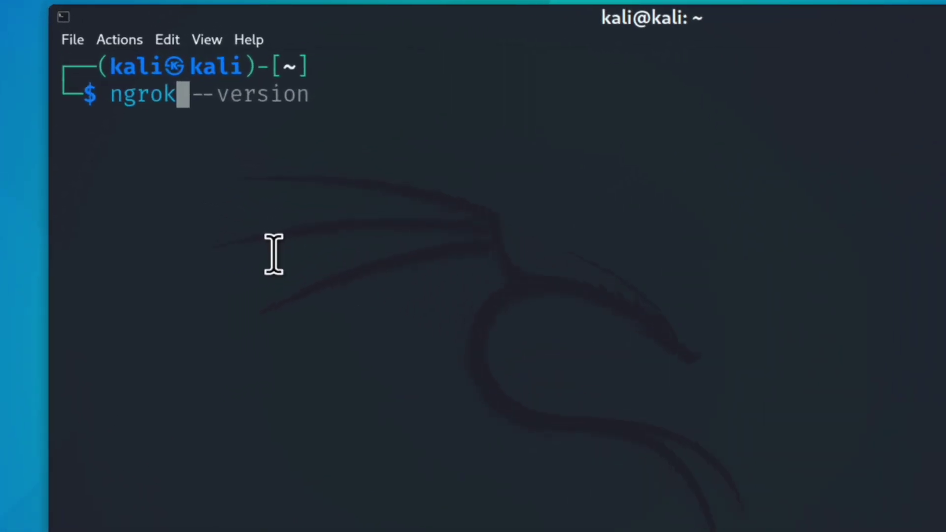
text( --)
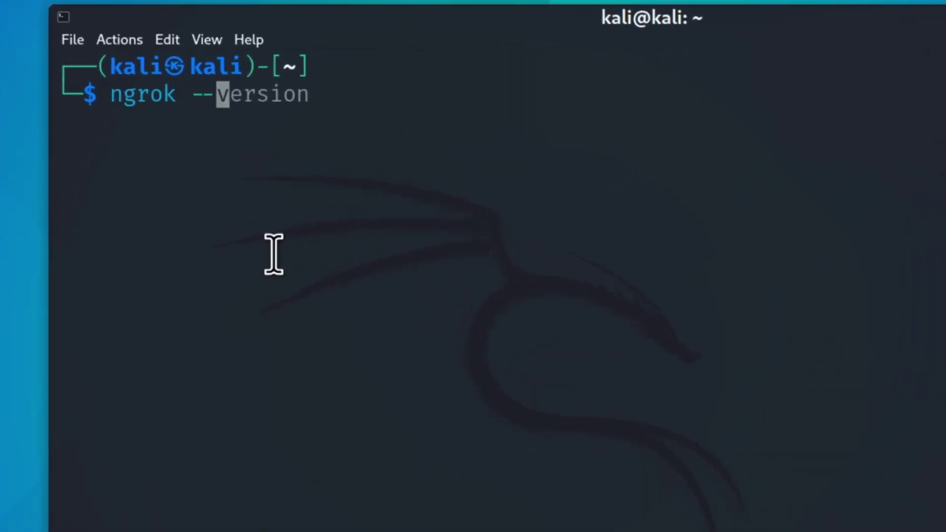
text(version)
- Run 'ngrok --version' and highlight the reported version 3.18.4
key(Return)
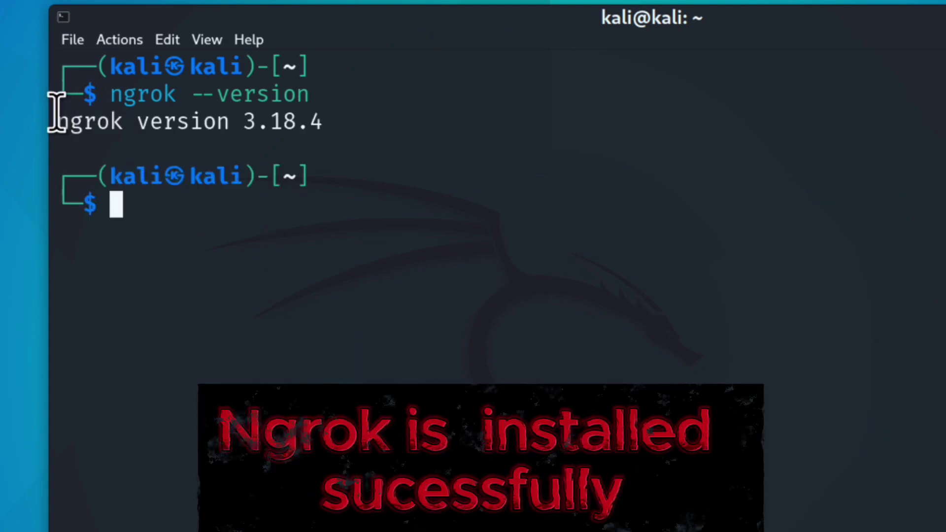
drag(56, 119, 348, 120)
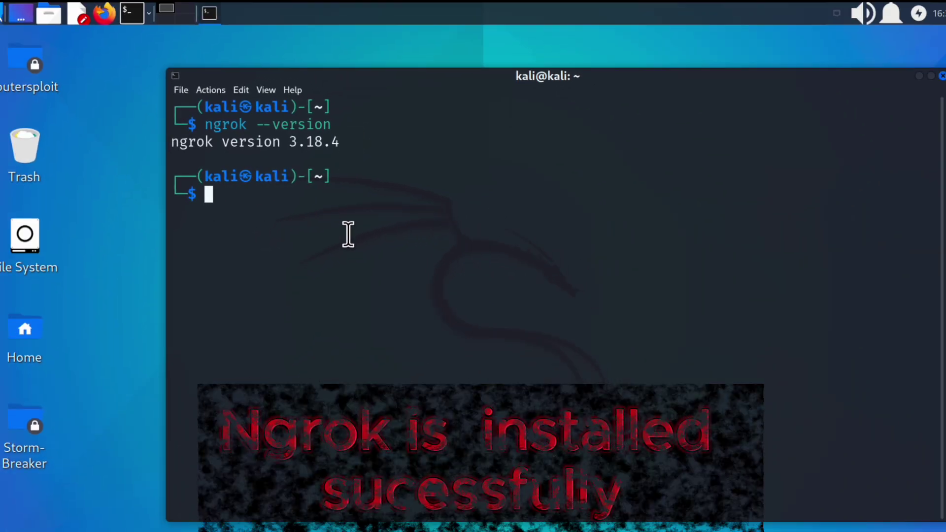